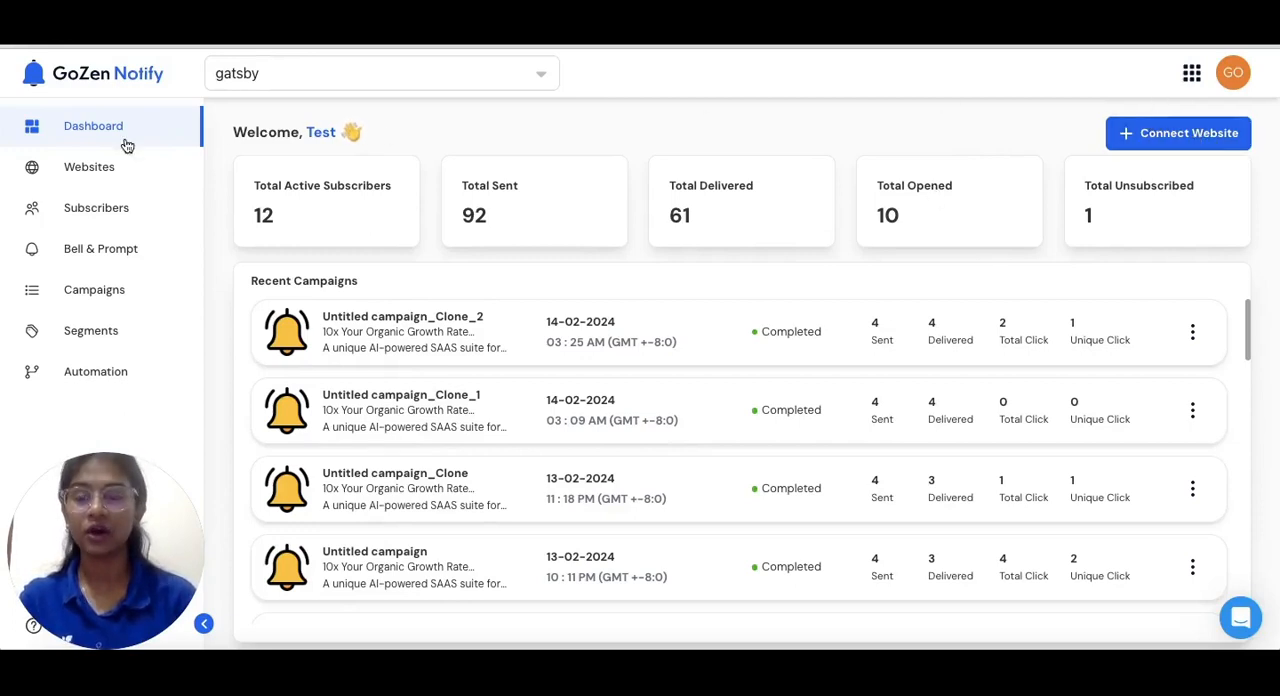
left_click(89, 184)
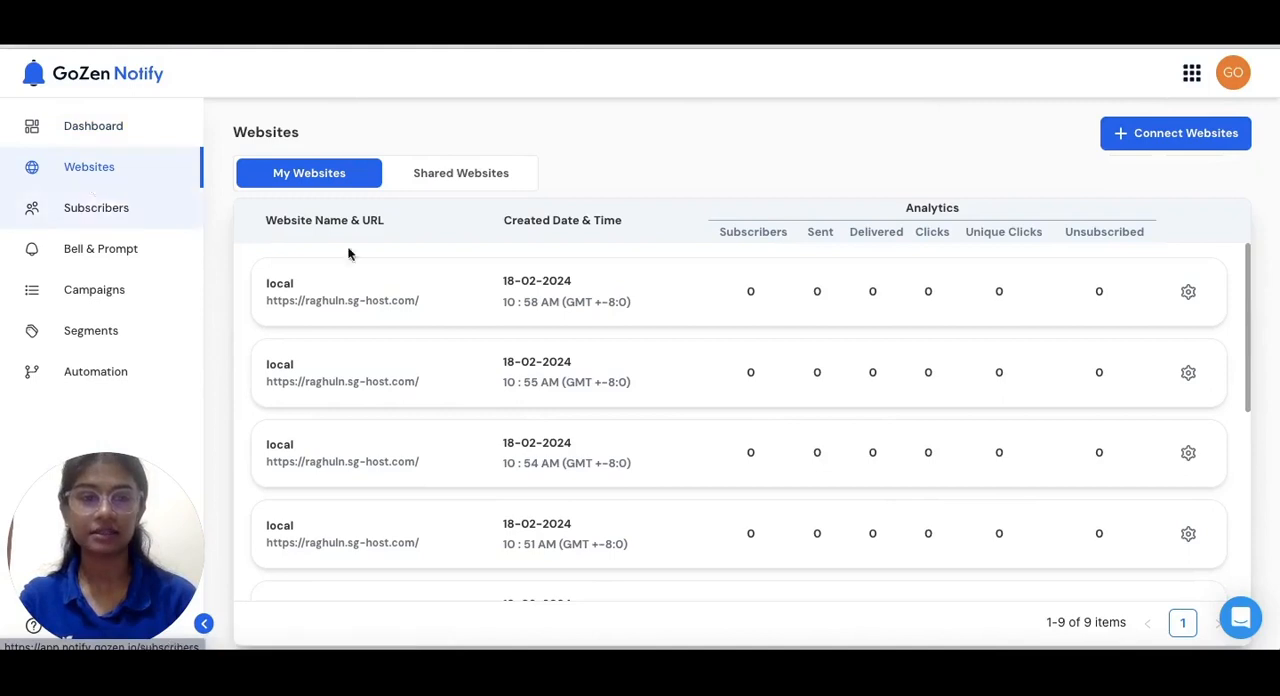
left_click(1183, 137)
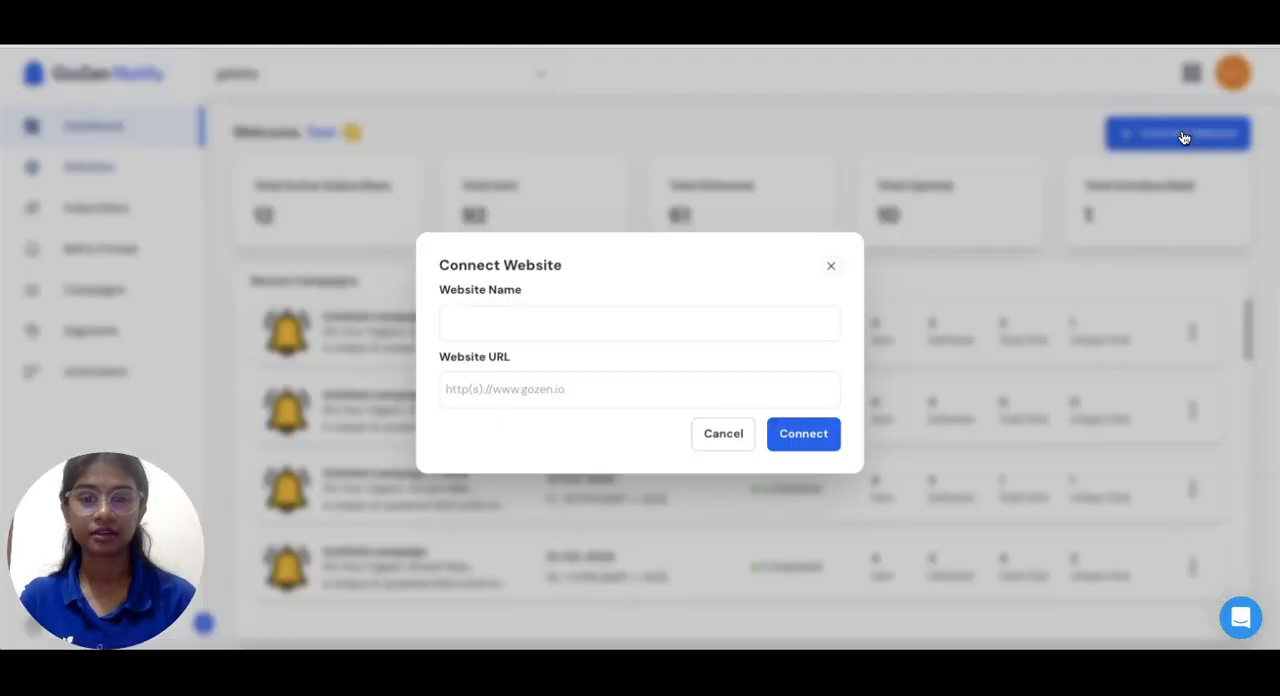
left_click(631, 330)
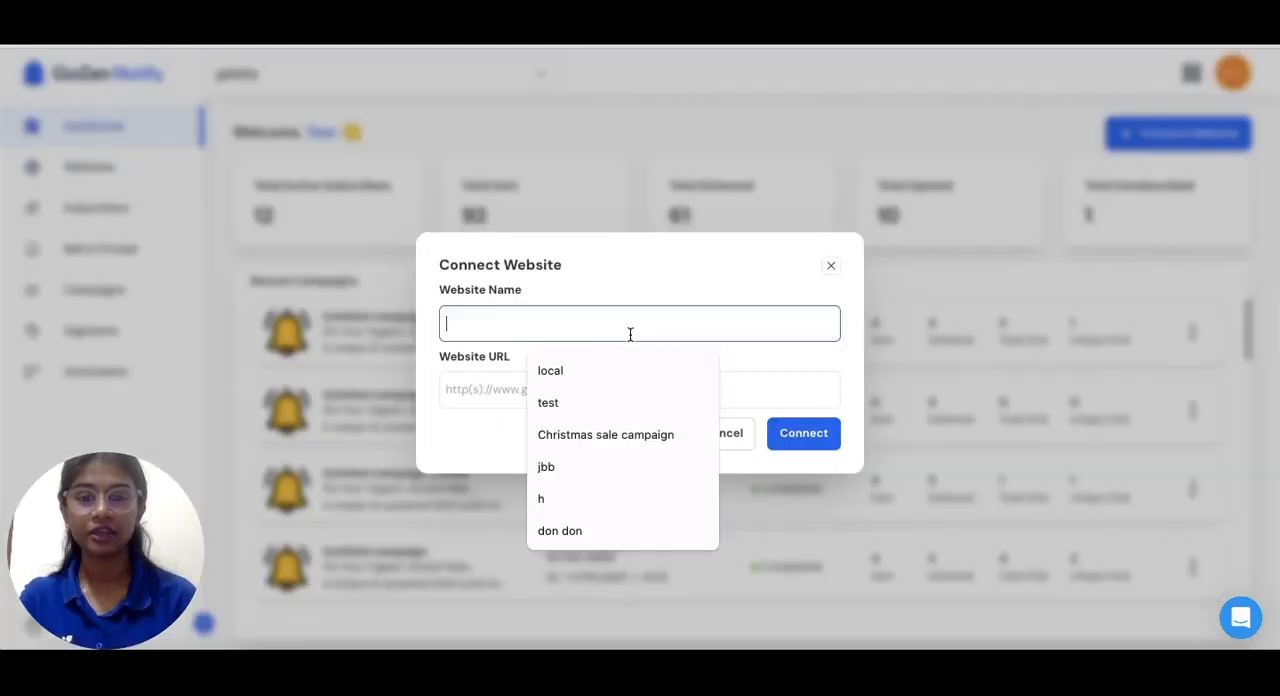
left_click(619, 374)
left_click(607, 384)
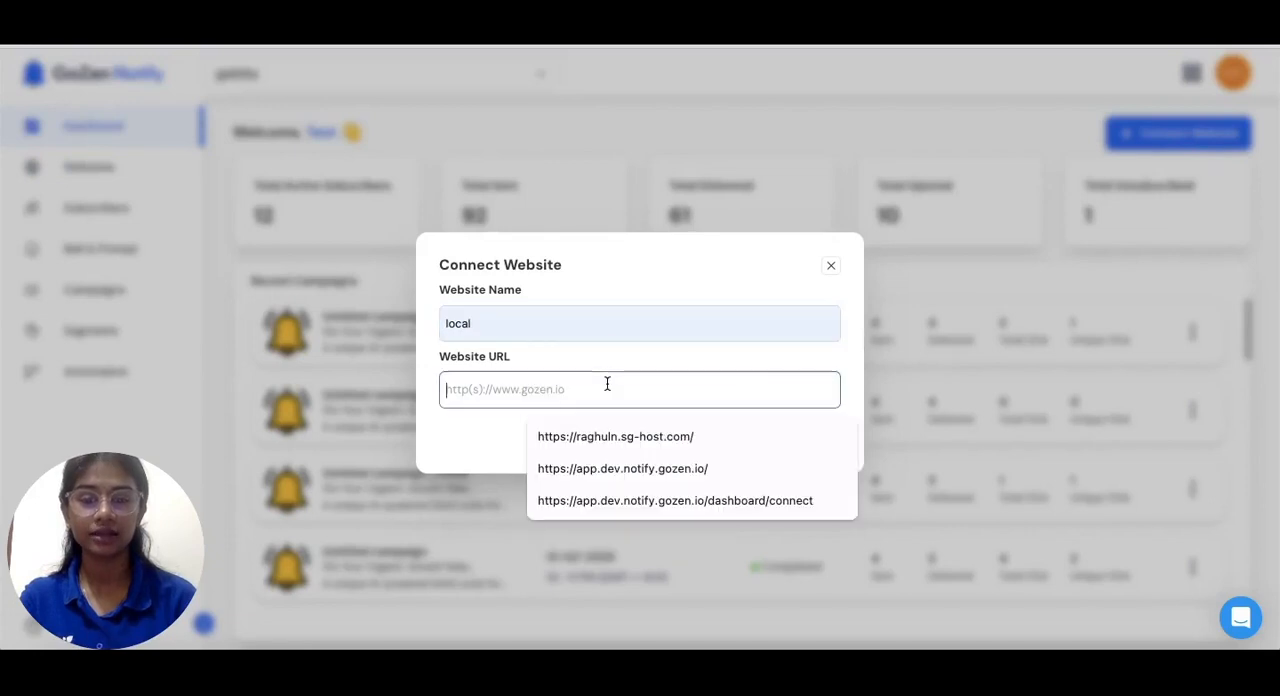
left_click(608, 435)
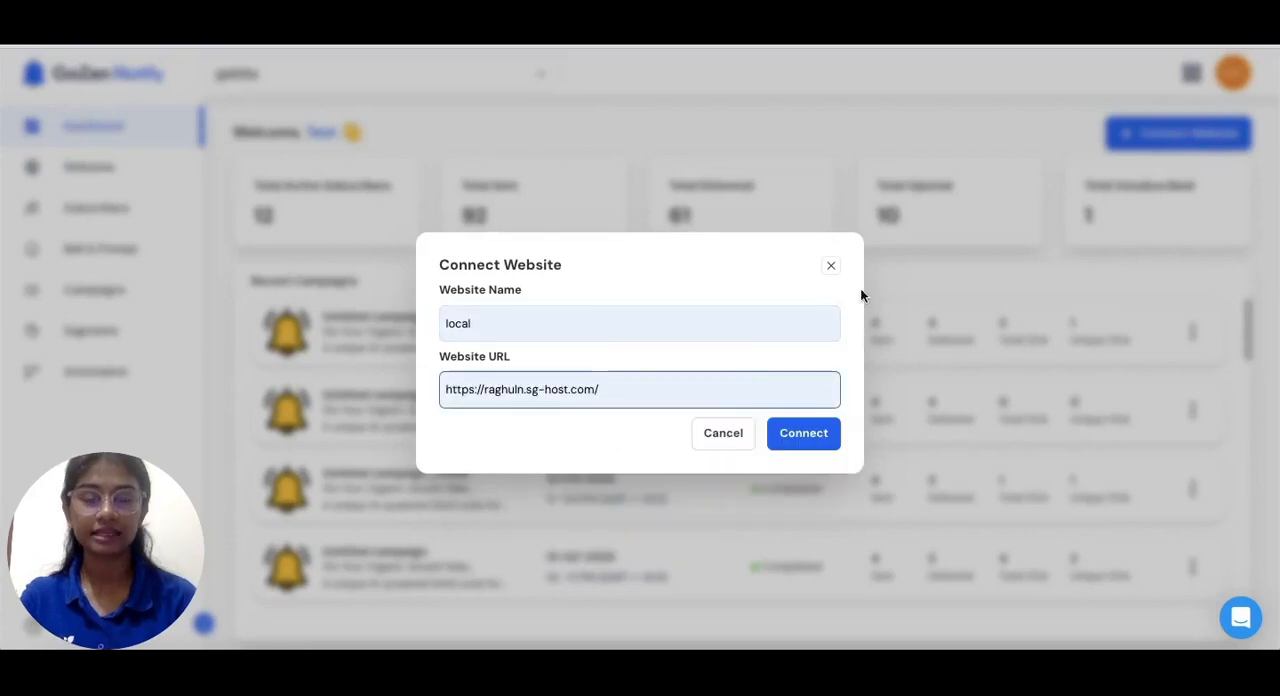
left_click(813, 435)
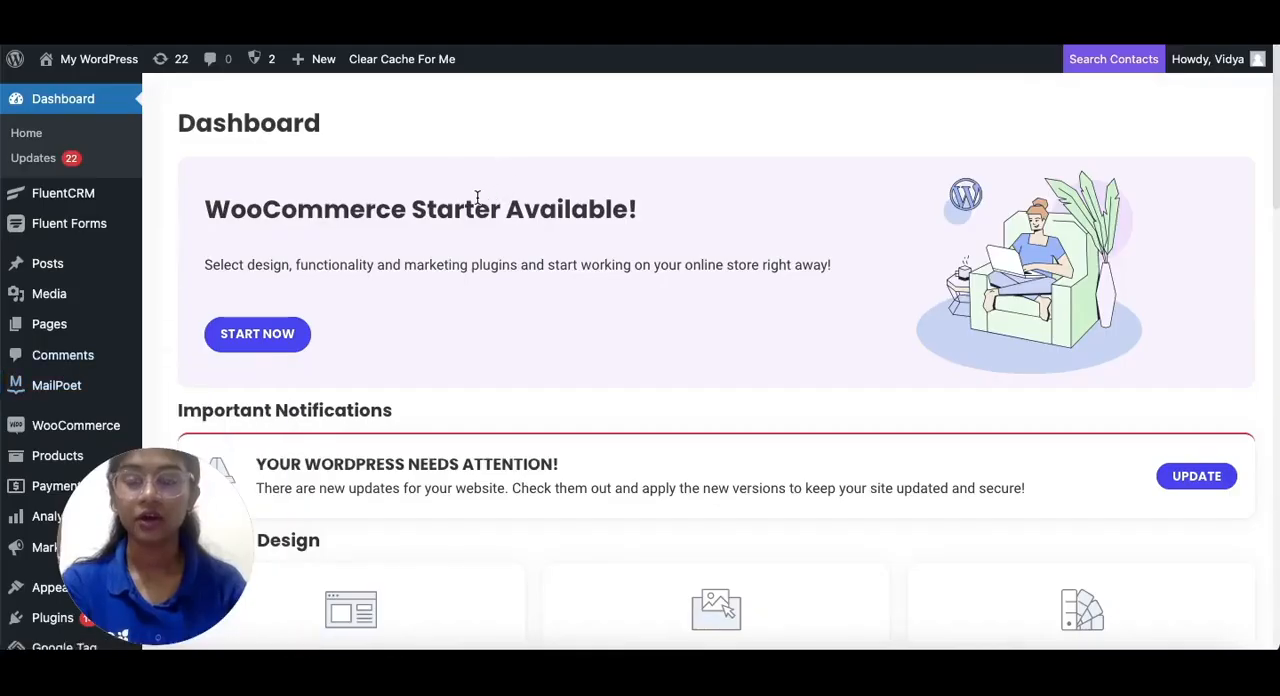
Open the Insert Script In Headers And Footers settings in the WordPress admin
mouse_move(19, 386)
scroll(19, 388, "down", 2)
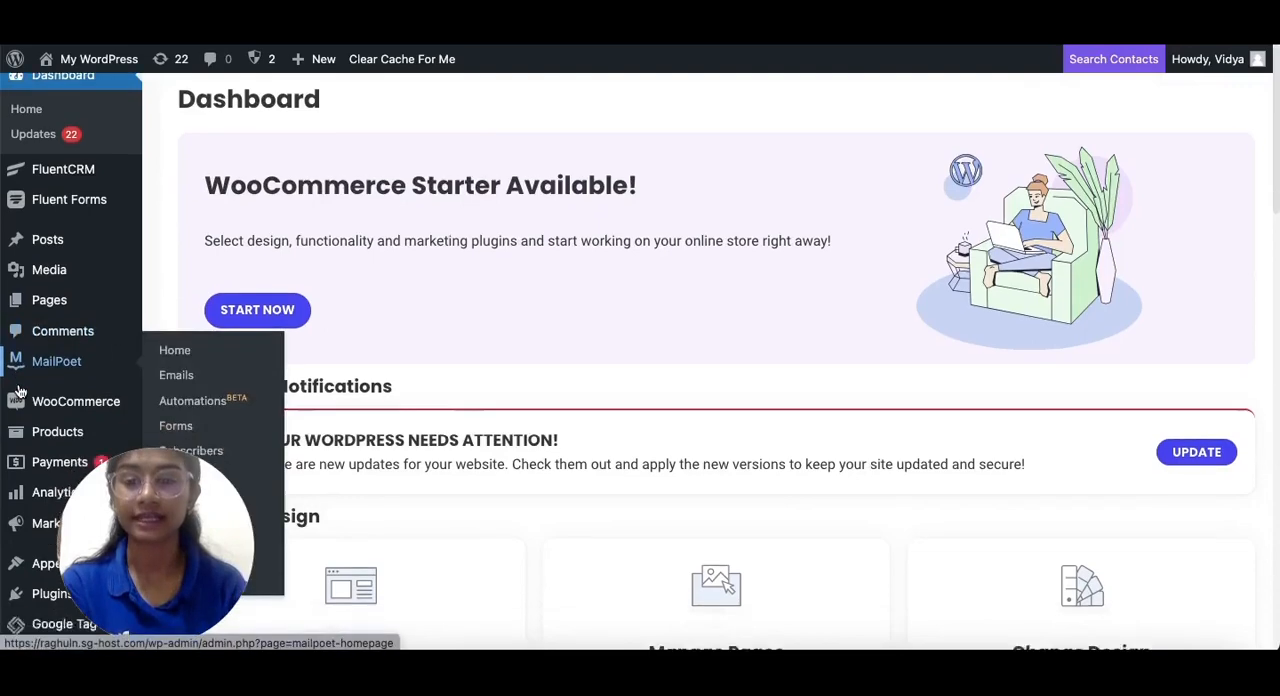
scroll(19, 390, "down", 3)
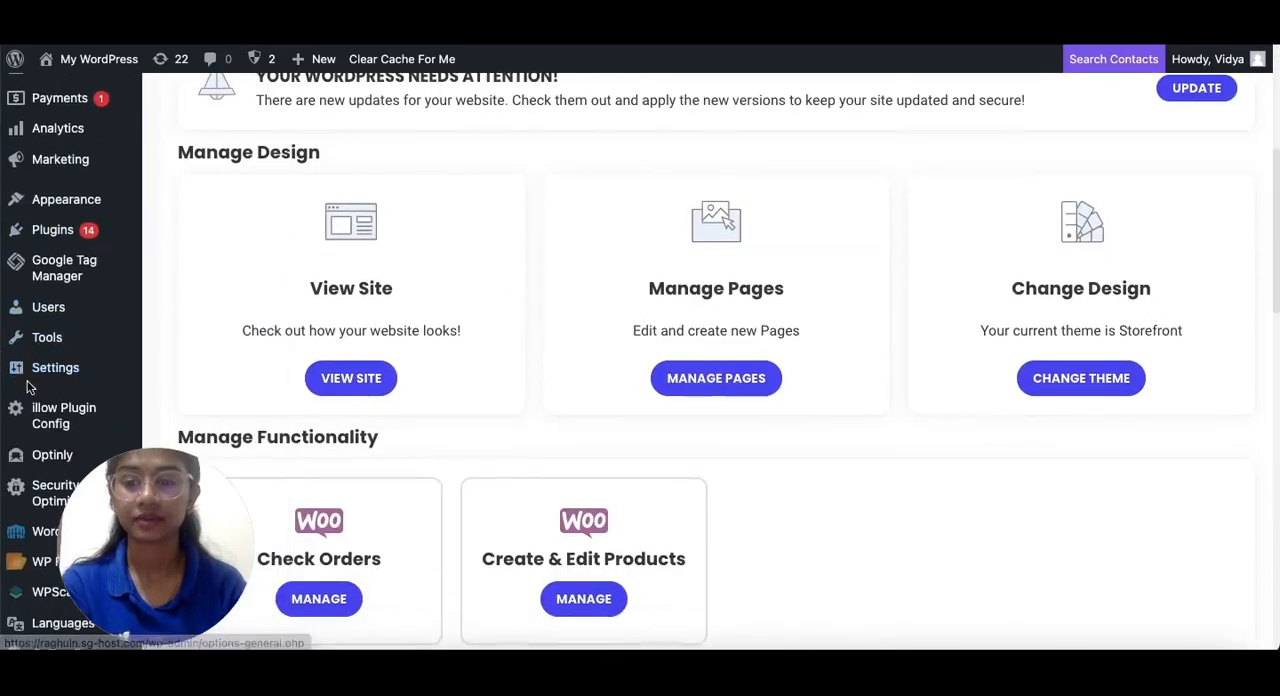
scroll(241, 376, "down", 2)
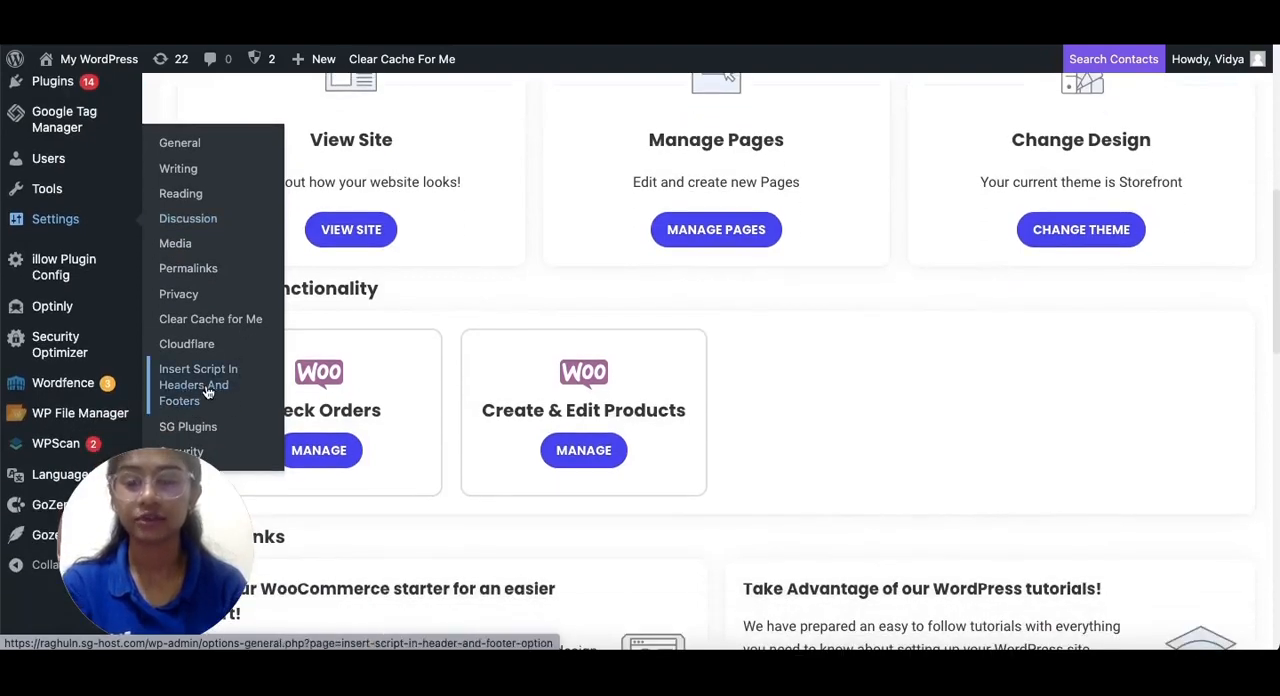
left_click(207, 392)
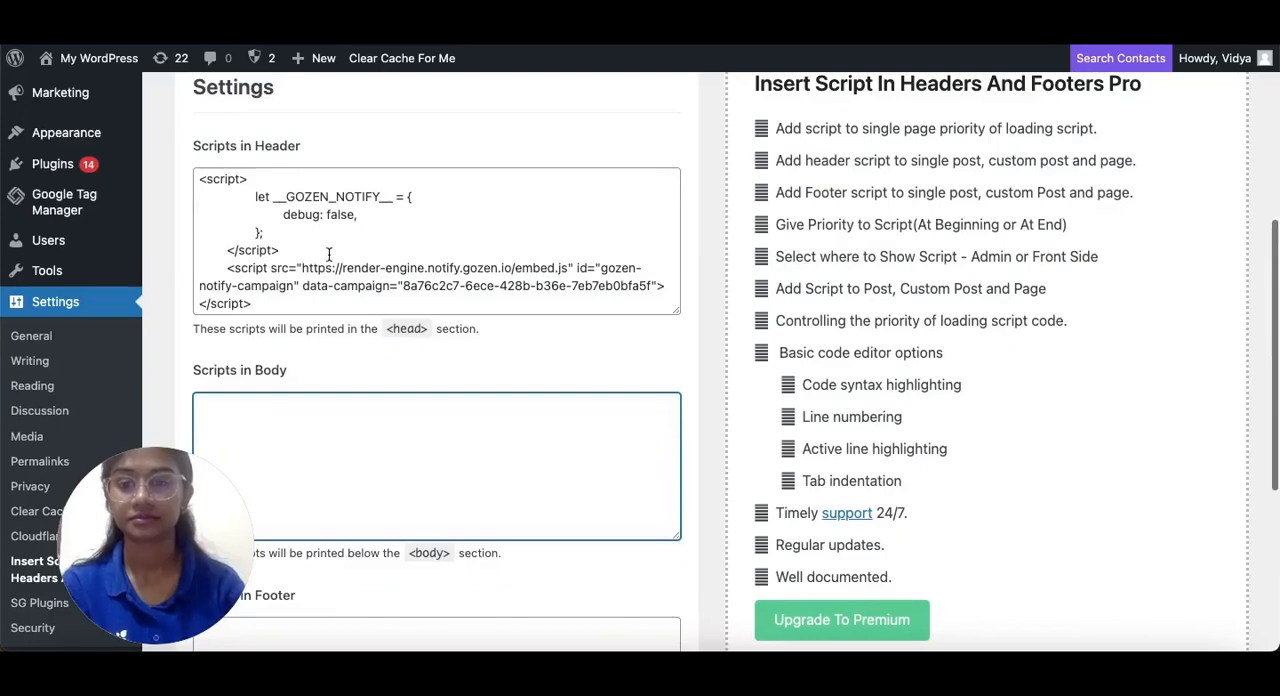
Copy the GoZen Notify script from Scripts in Header into Scripts in Body and save the settings
left_click_drag(323, 297, 143, 50)
key("ctrl+c")
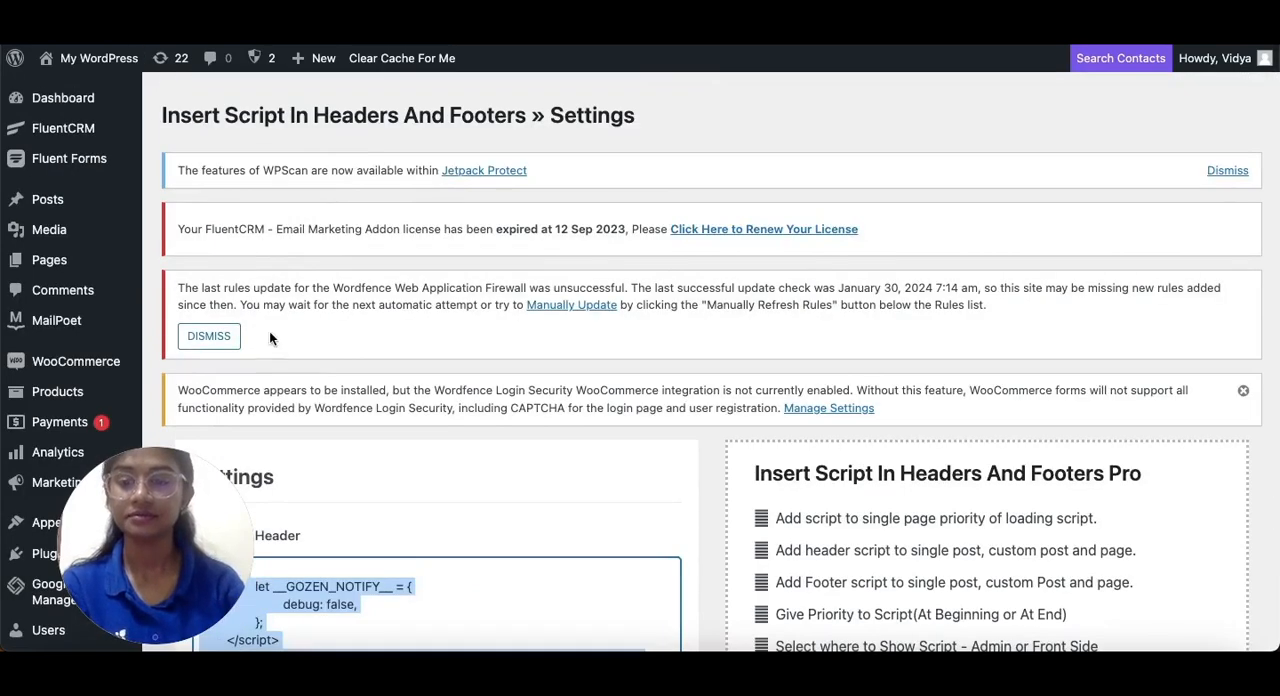
scroll(269, 328, "down", 5)
scroll(269, 336, "up", 1)
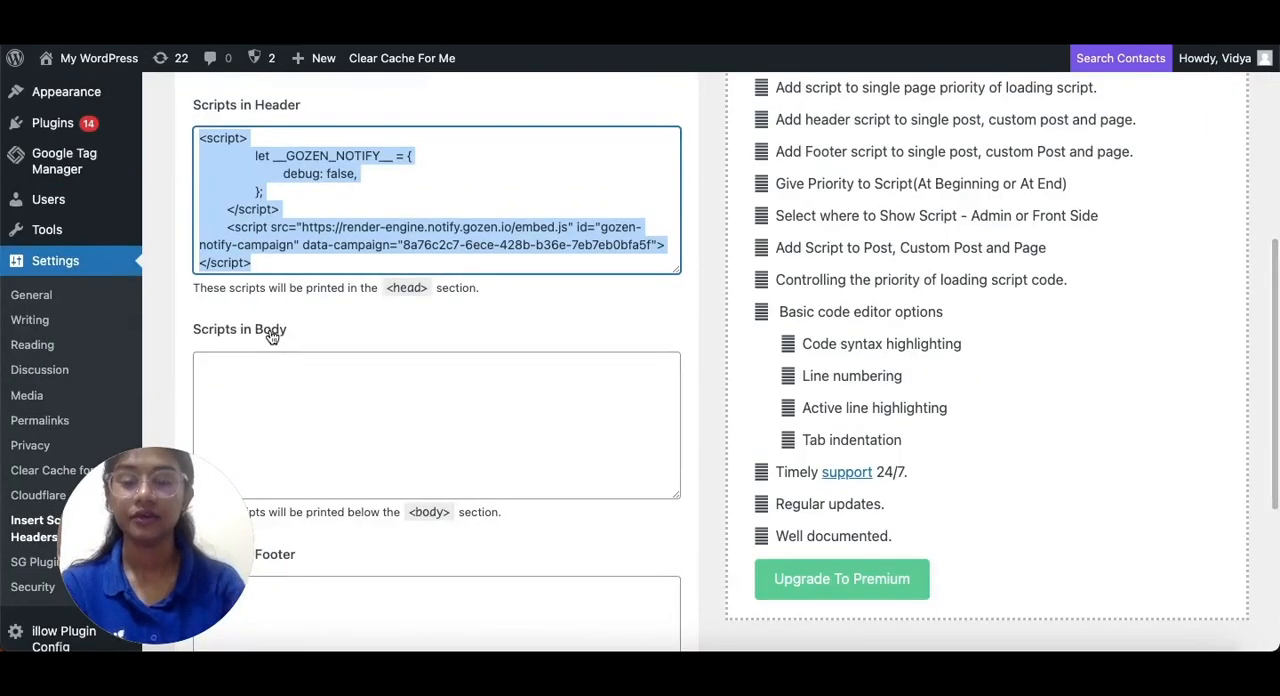
left_click(263, 374)
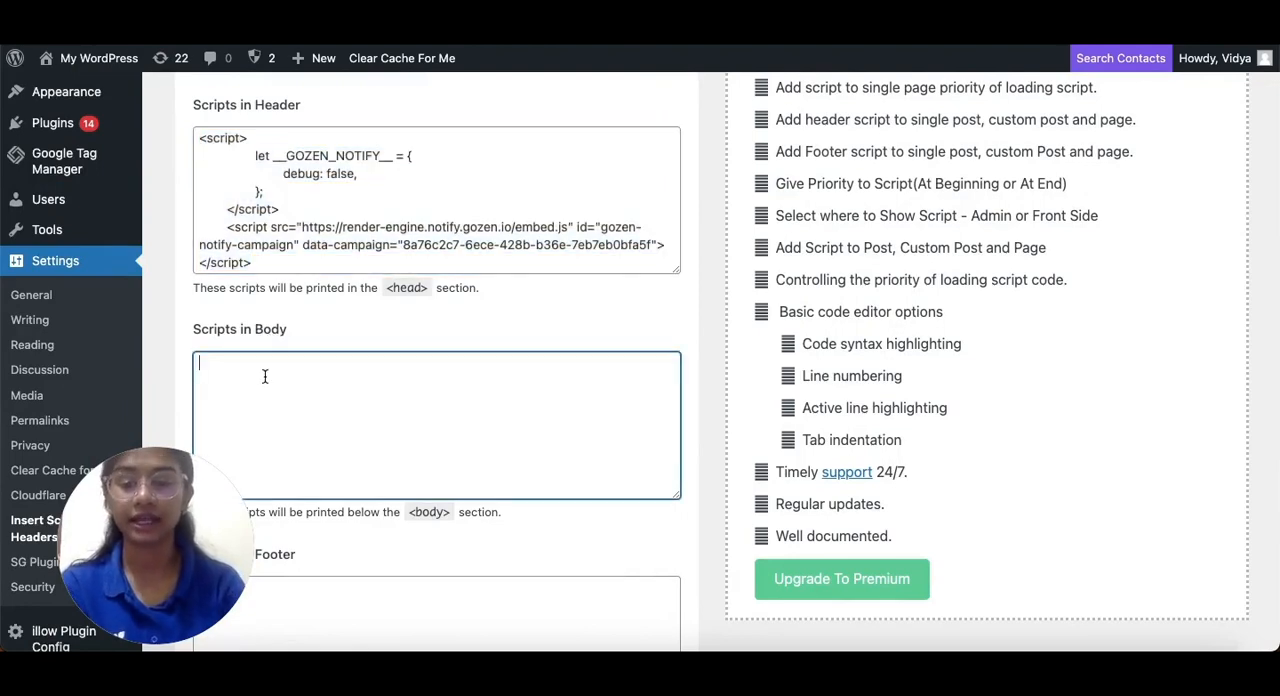
key("ctrl+v")
scroll(264, 375, "down", 4)
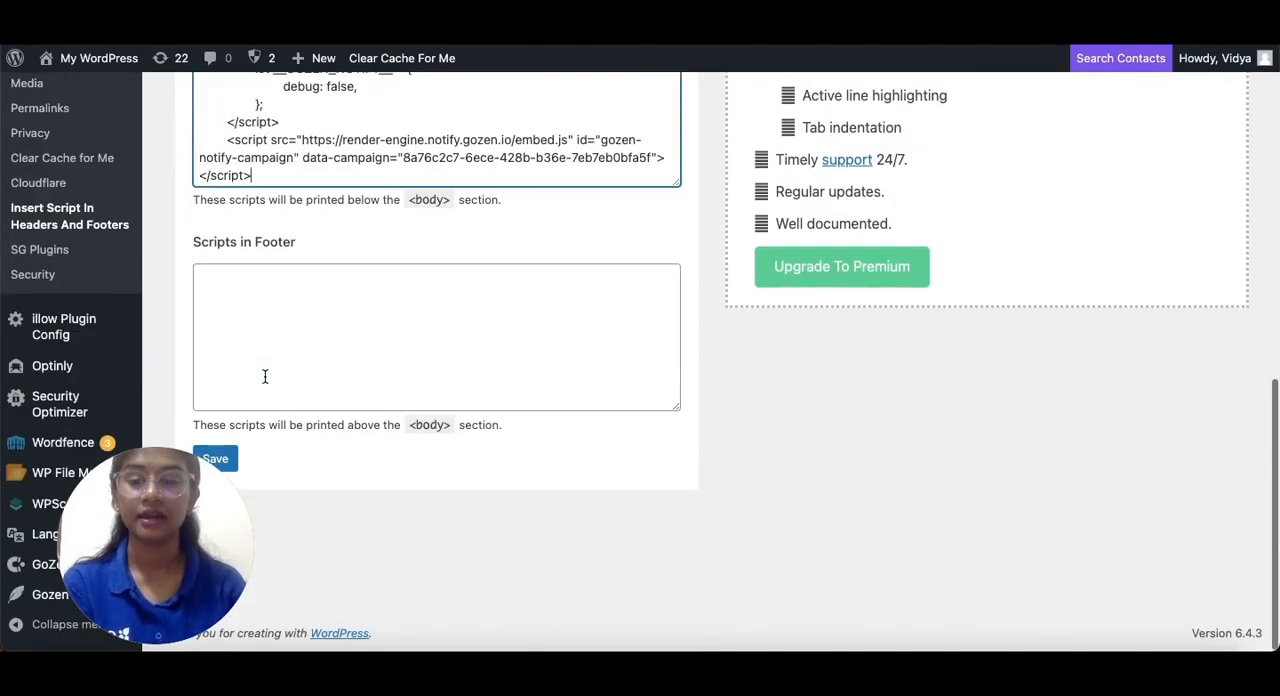
left_click(220, 457)
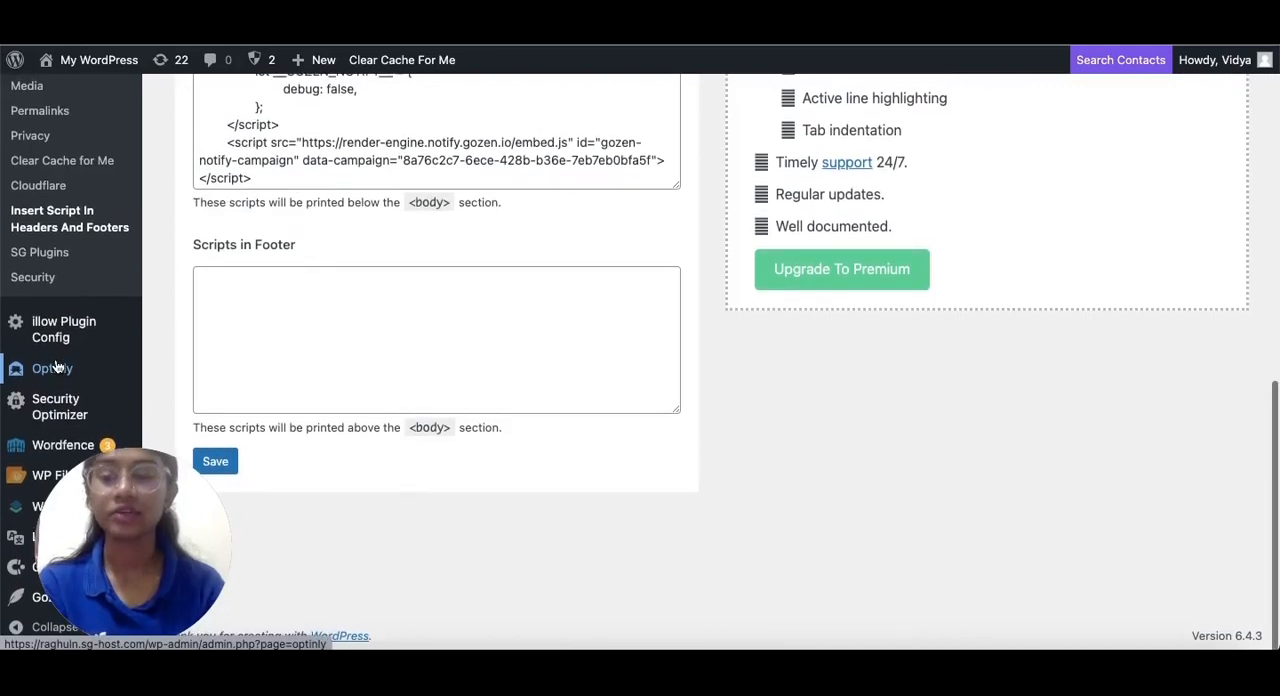
Open WP File Manager at the public_html root folder
mouse_move(28, 478)
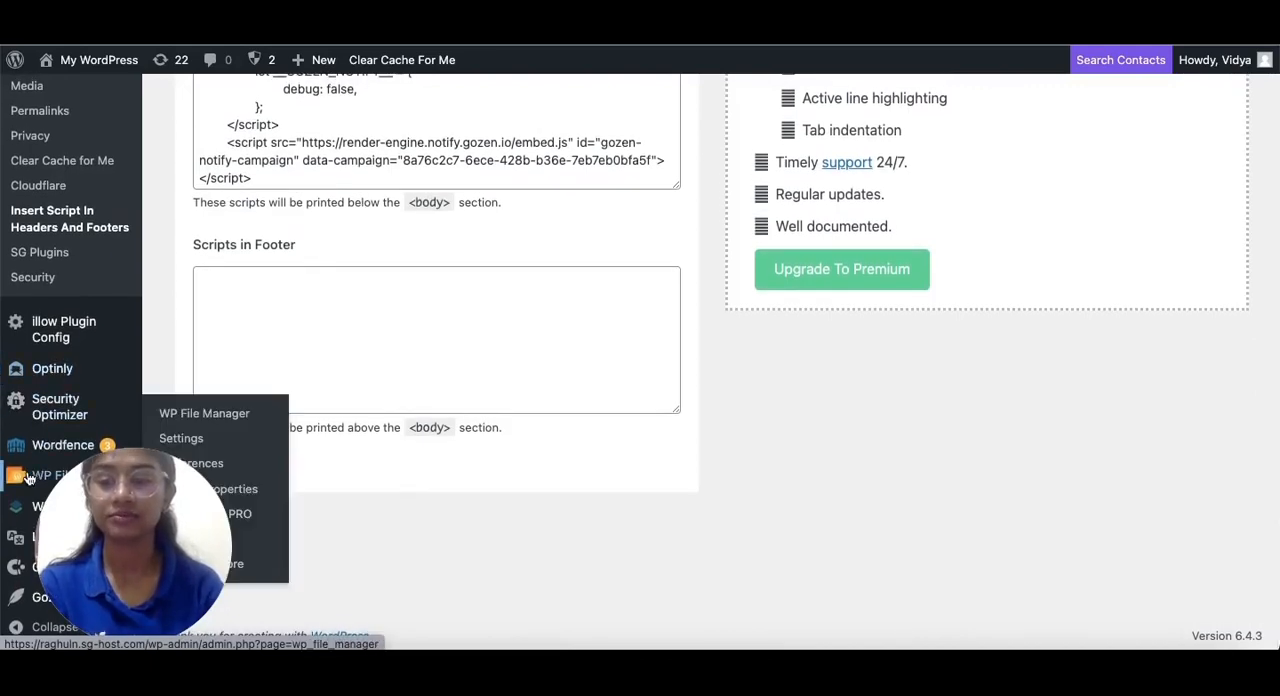
left_click(165, 415)
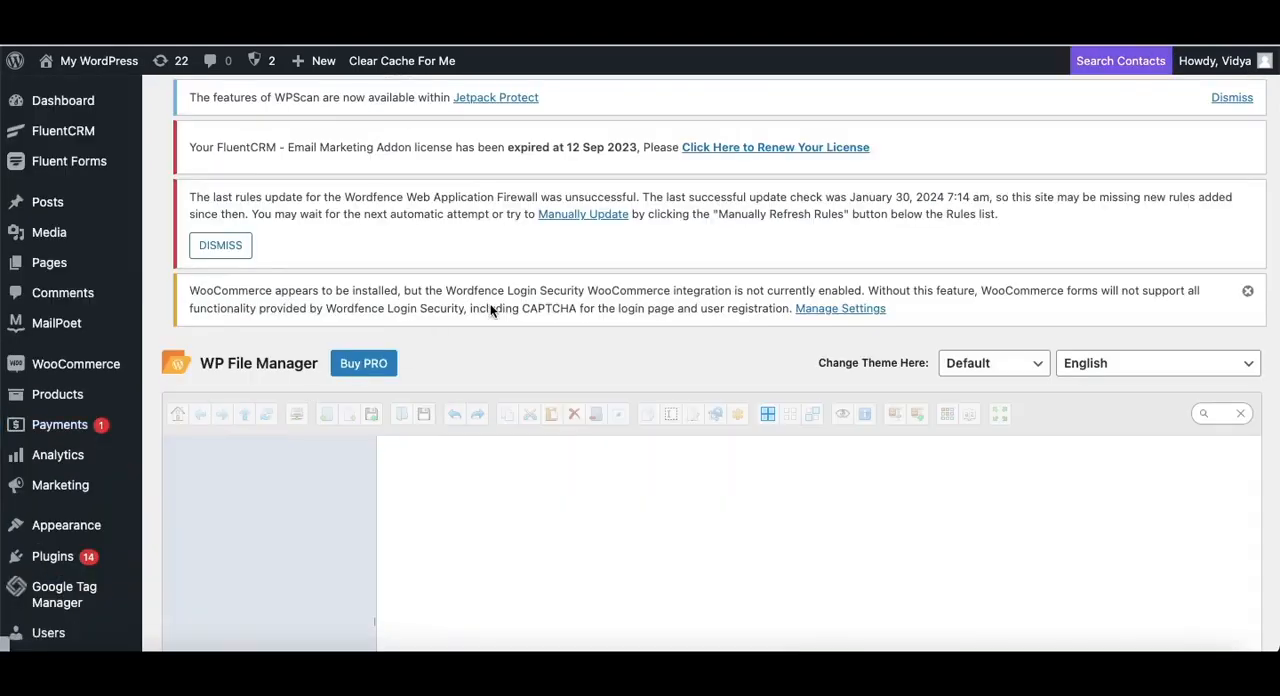
scroll(490, 309, "down", 1)
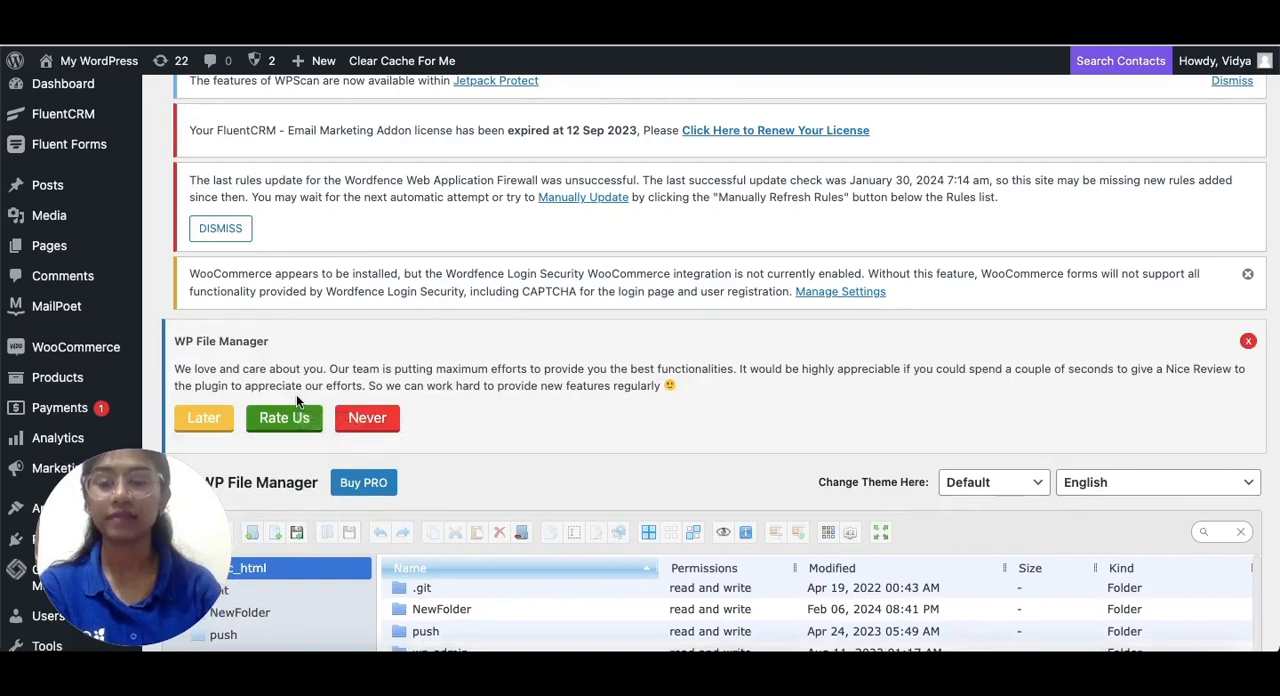
scroll(296, 399, "down", 2)
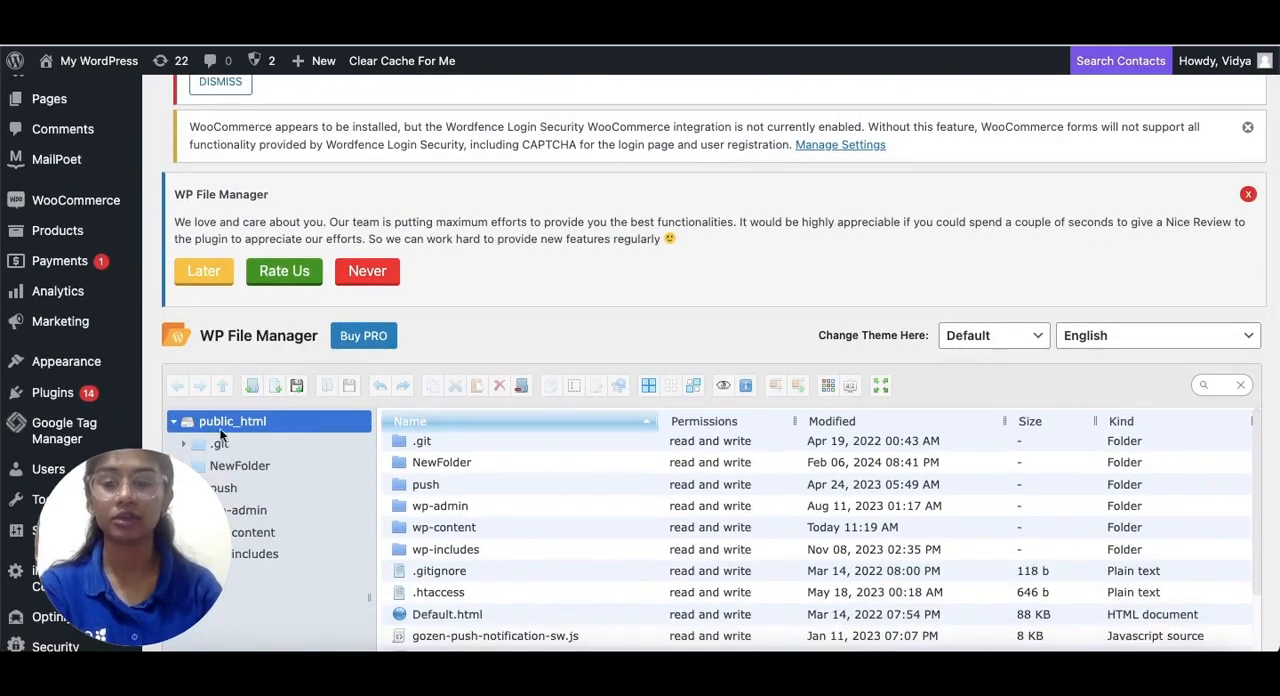
View the file upload options for public_html and select the sw.js file in that folder
left_click(298, 386)
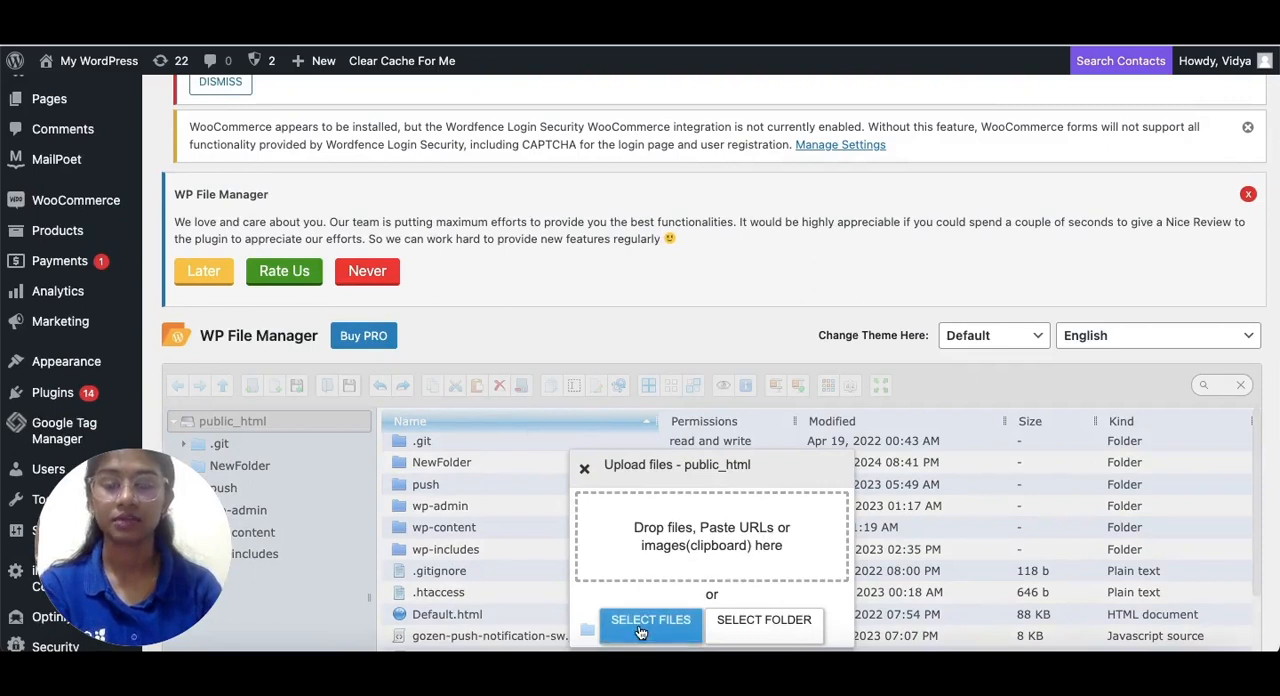
left_click(584, 468)
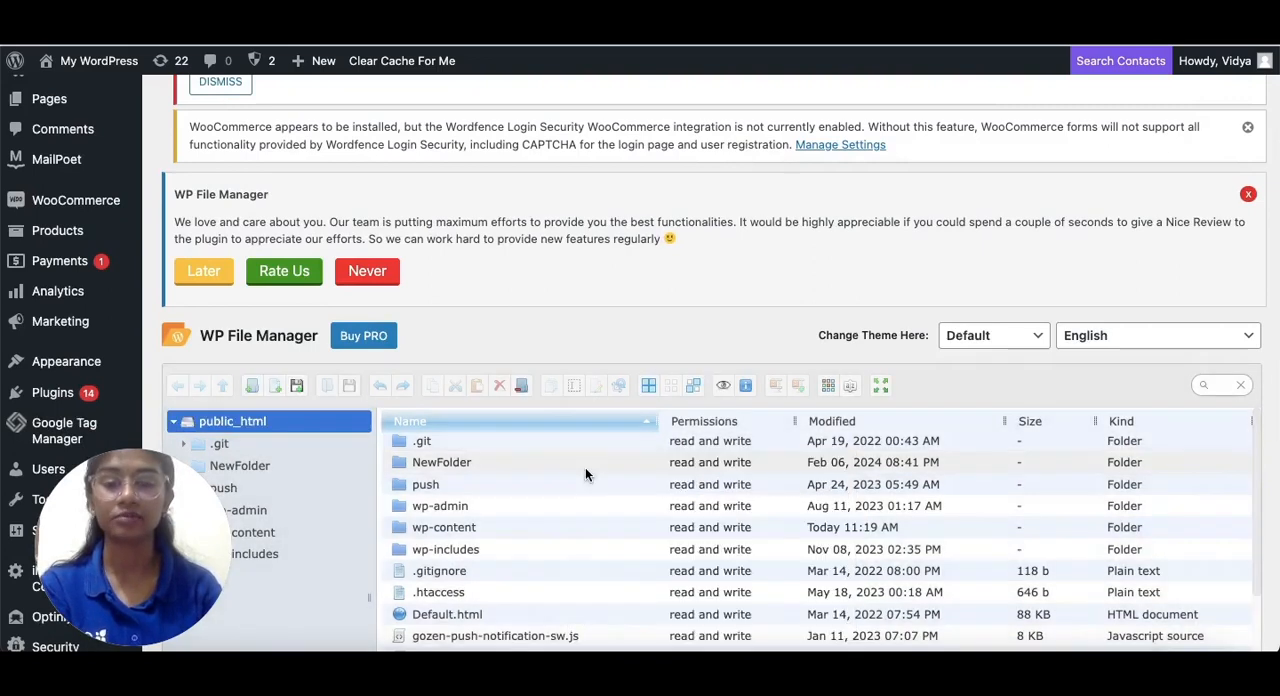
scroll(550, 540, "down", 3)
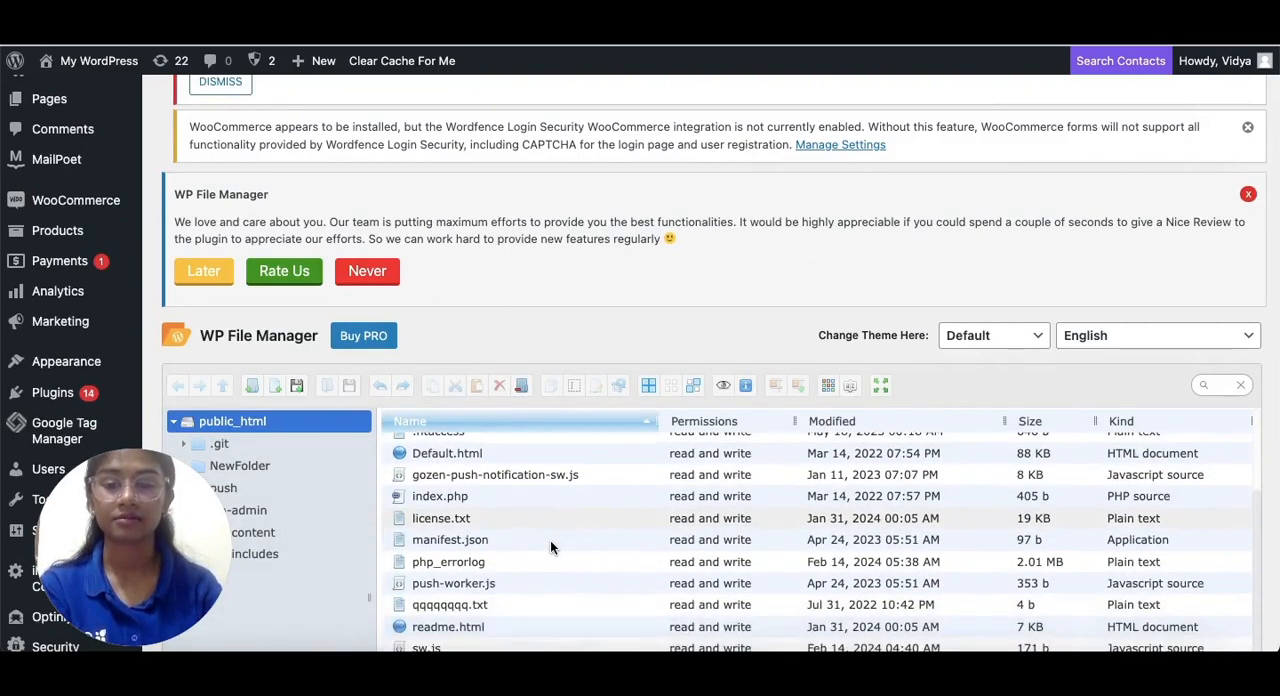
scroll(550, 540, "down", 2)
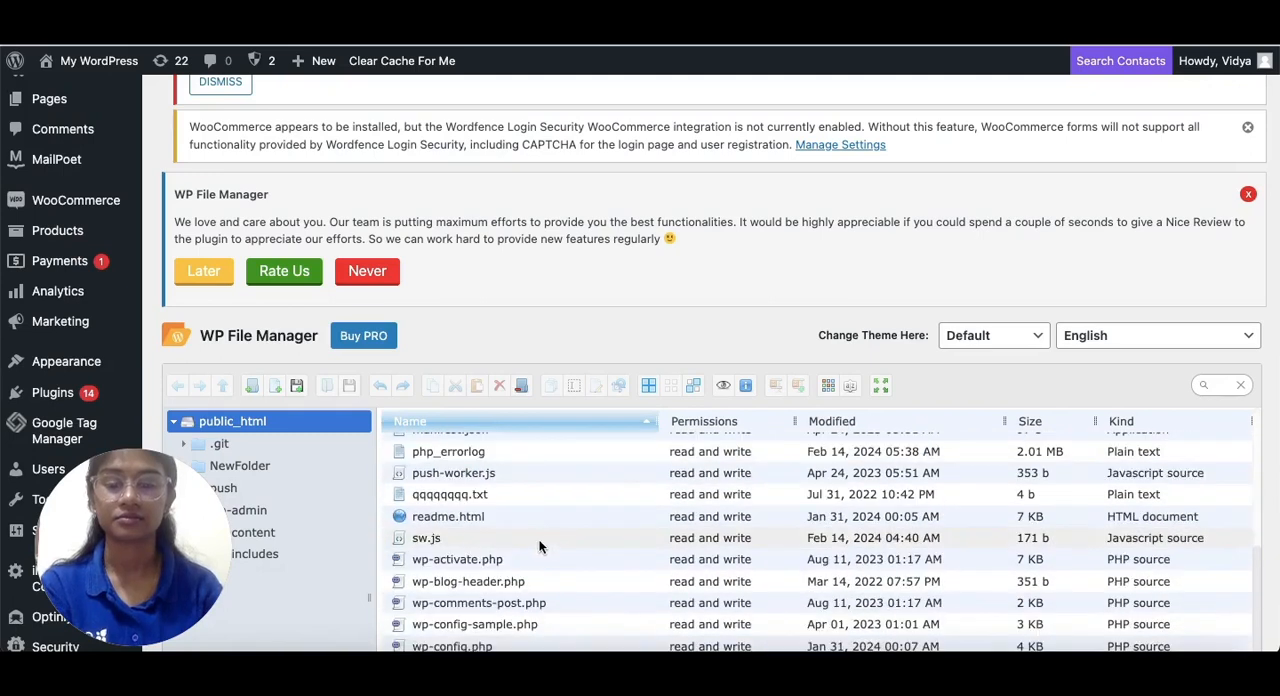
left_click(438, 538)
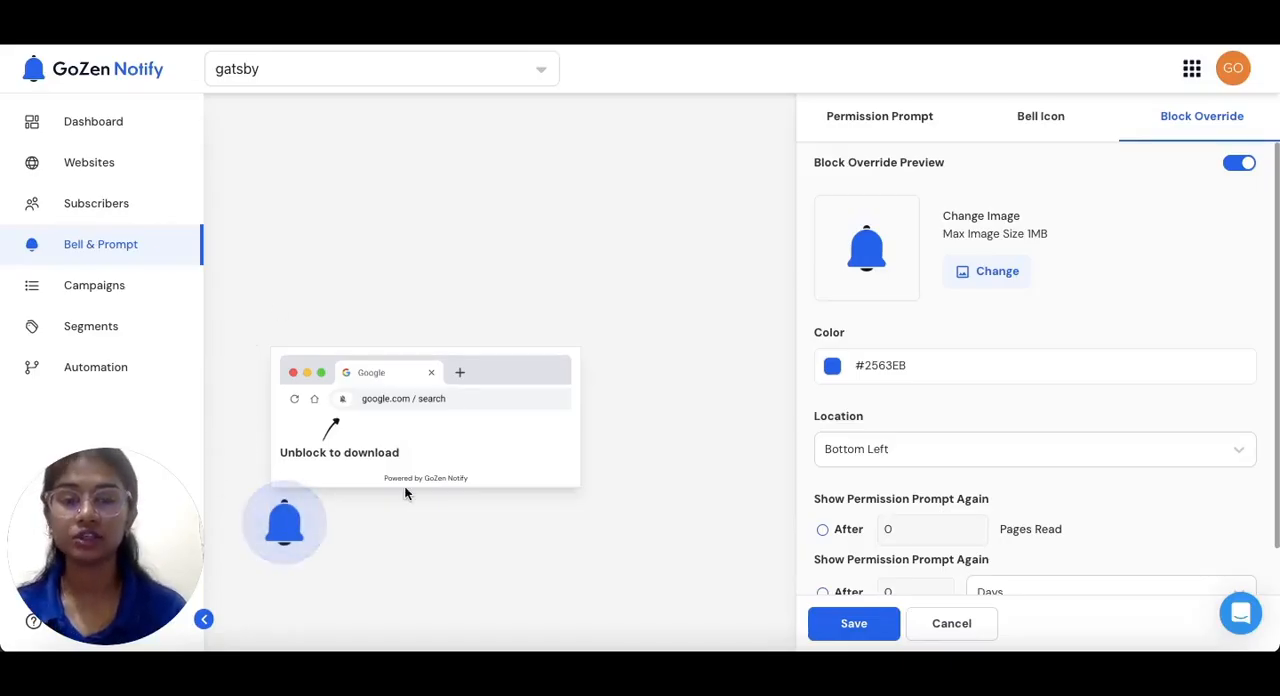
Set the Clothing item's tag to clothing in the bell icon settings
left_click(1045, 127)
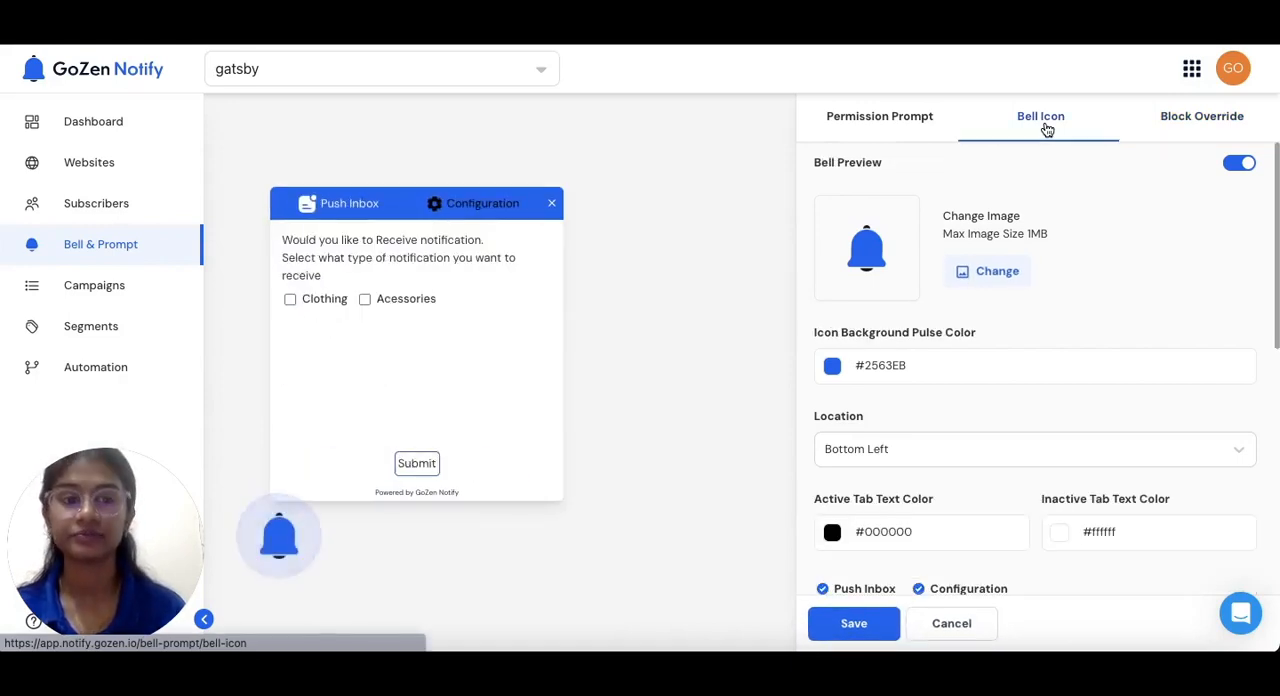
scroll(894, 360, "down", 1)
scroll(894, 357, "up", 1)
scroll(891, 357, "down", 5)
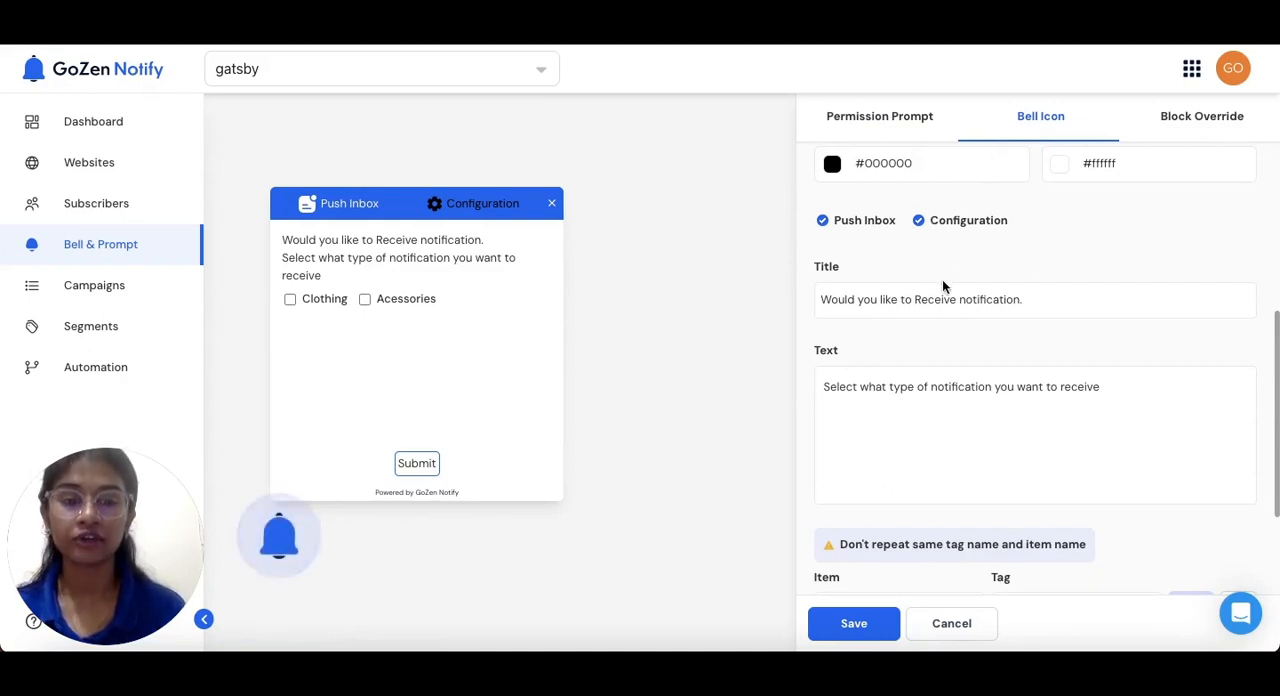
scroll(969, 268, "down", 3)
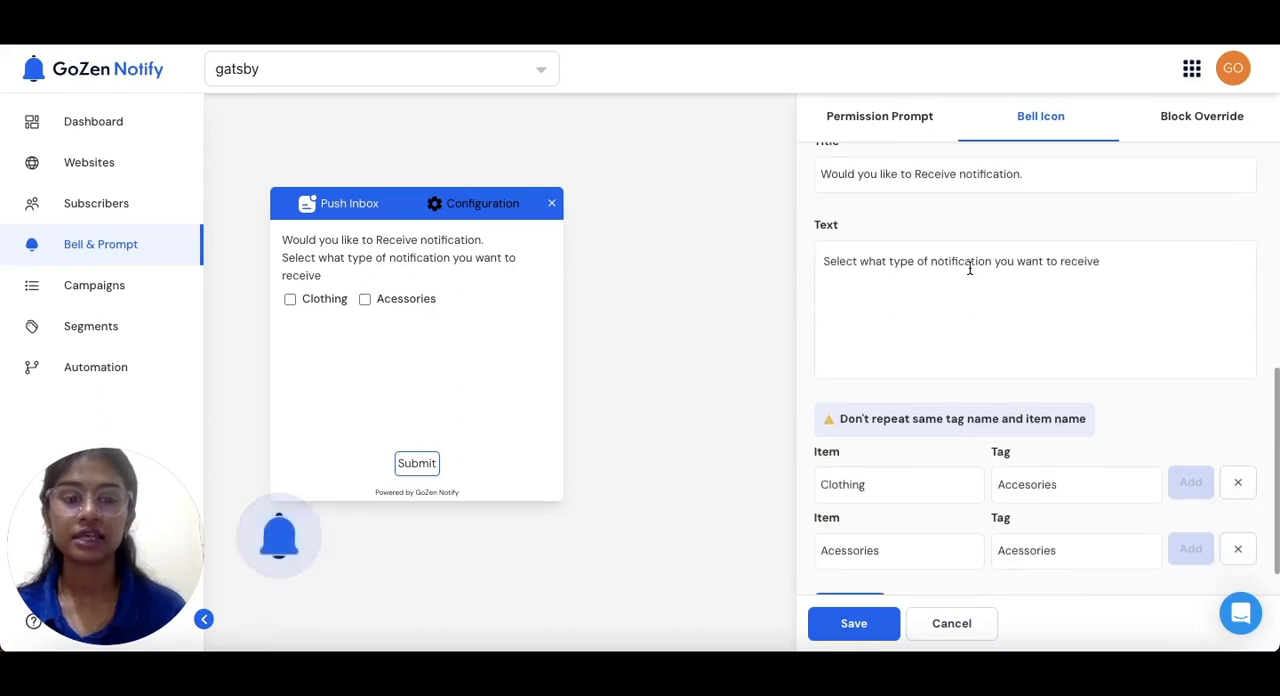
scroll(969, 268, "down", 1)
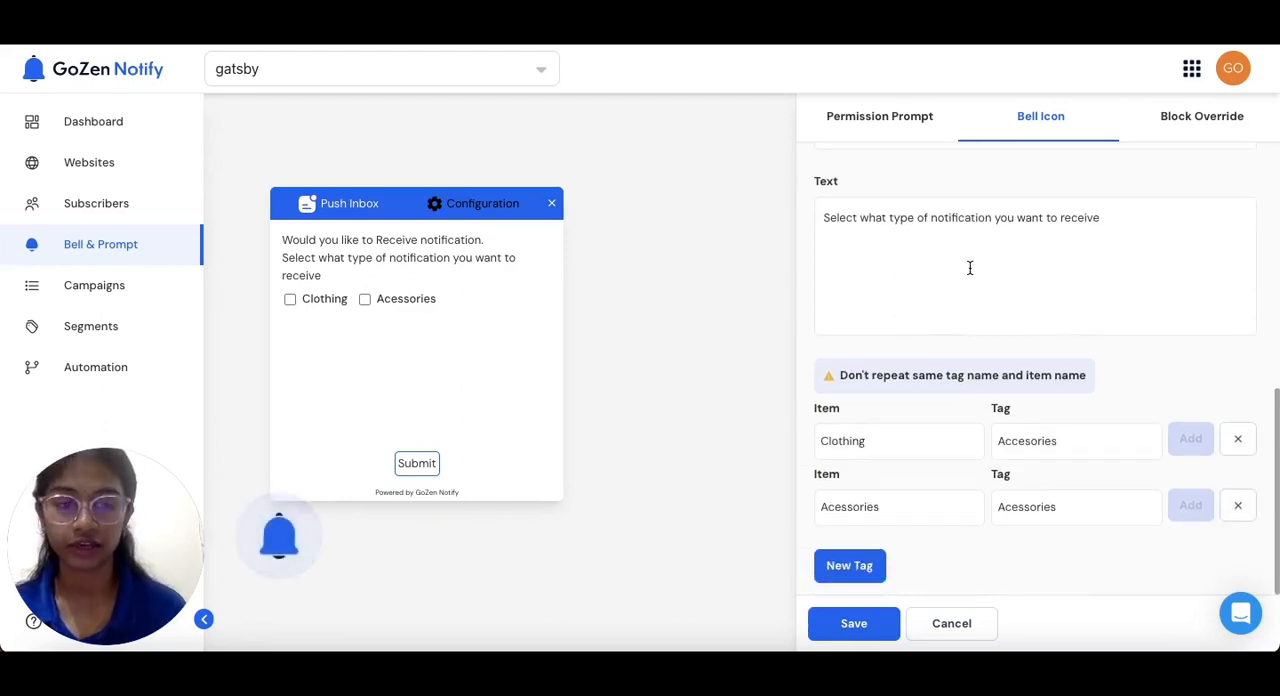
left_click(917, 441)
left_click_drag(917, 441, 815, 436)
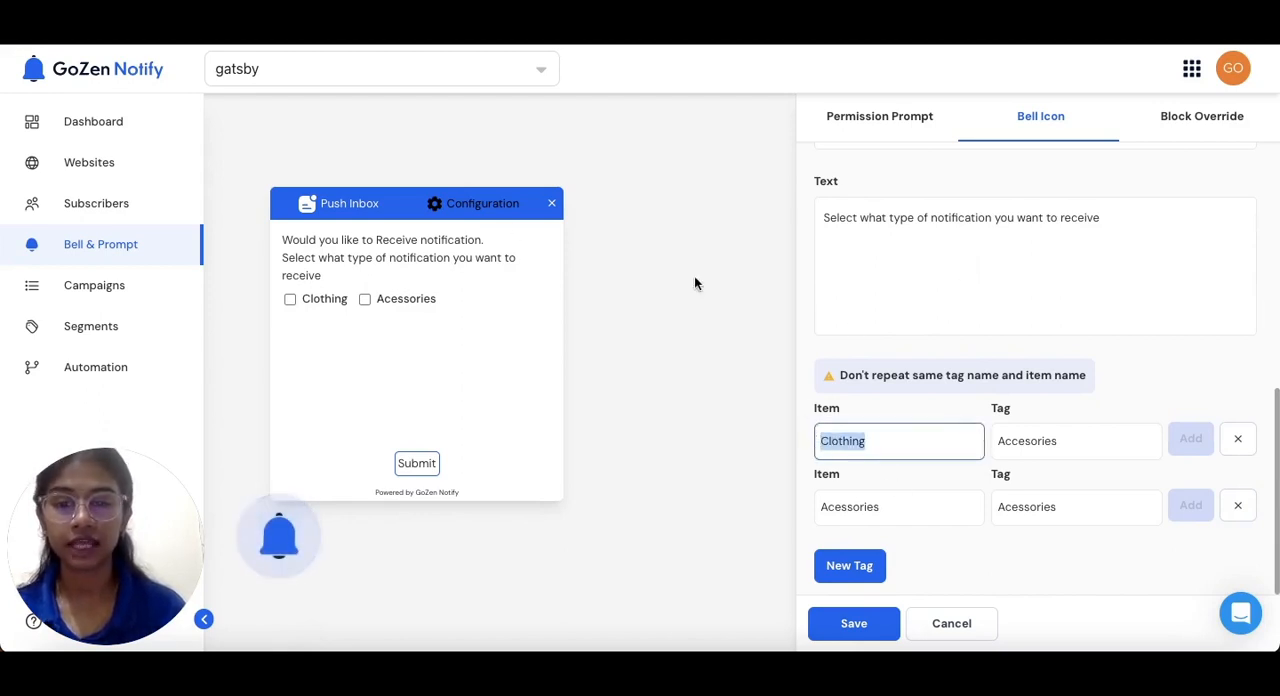
left_click_drag(1079, 446, 988, 446)
key("BackSpace")
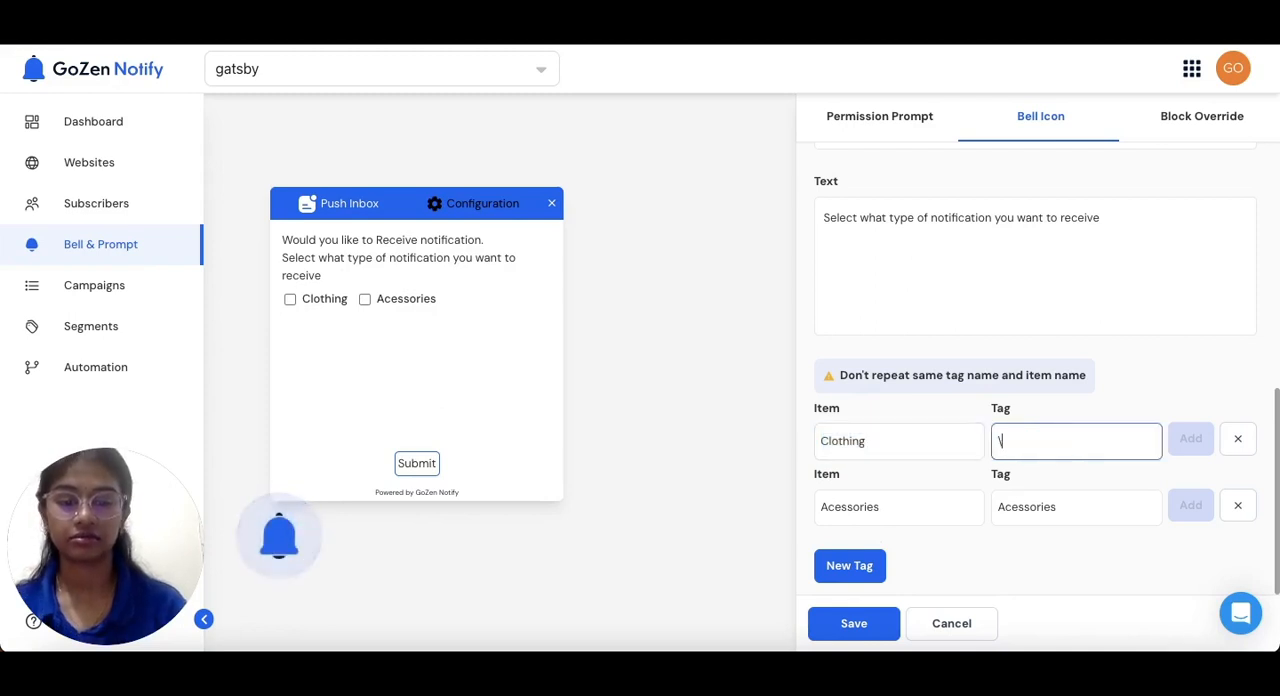
type("clothing")
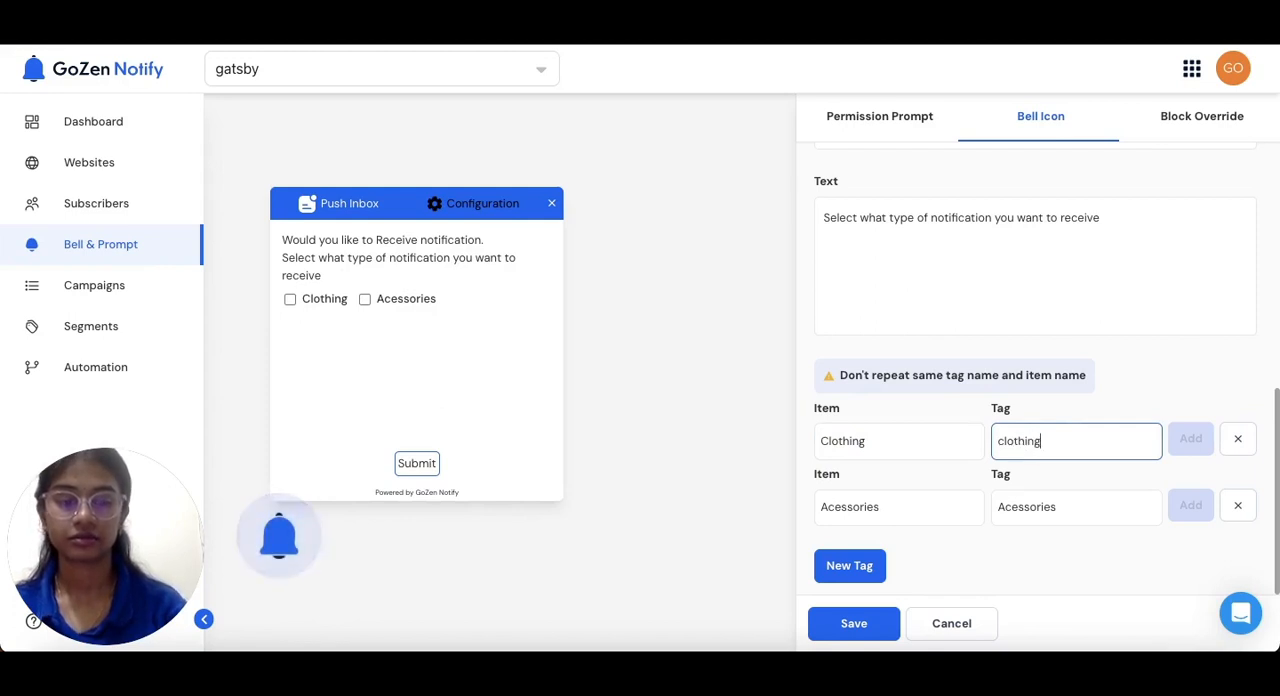
Add a third item and tag row to the bell configuration and remove it again
left_click(866, 560)
scroll(975, 523, "down", 1)
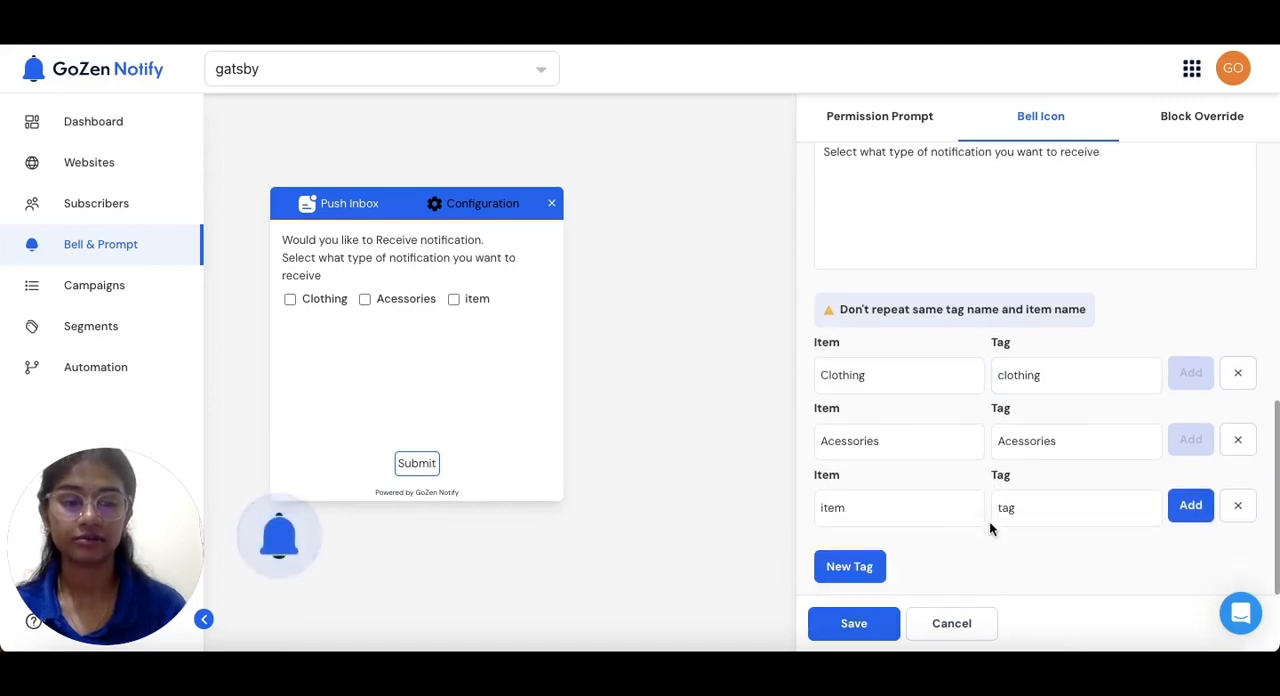
scroll(990, 525, "up", 1)
left_click(1250, 555)
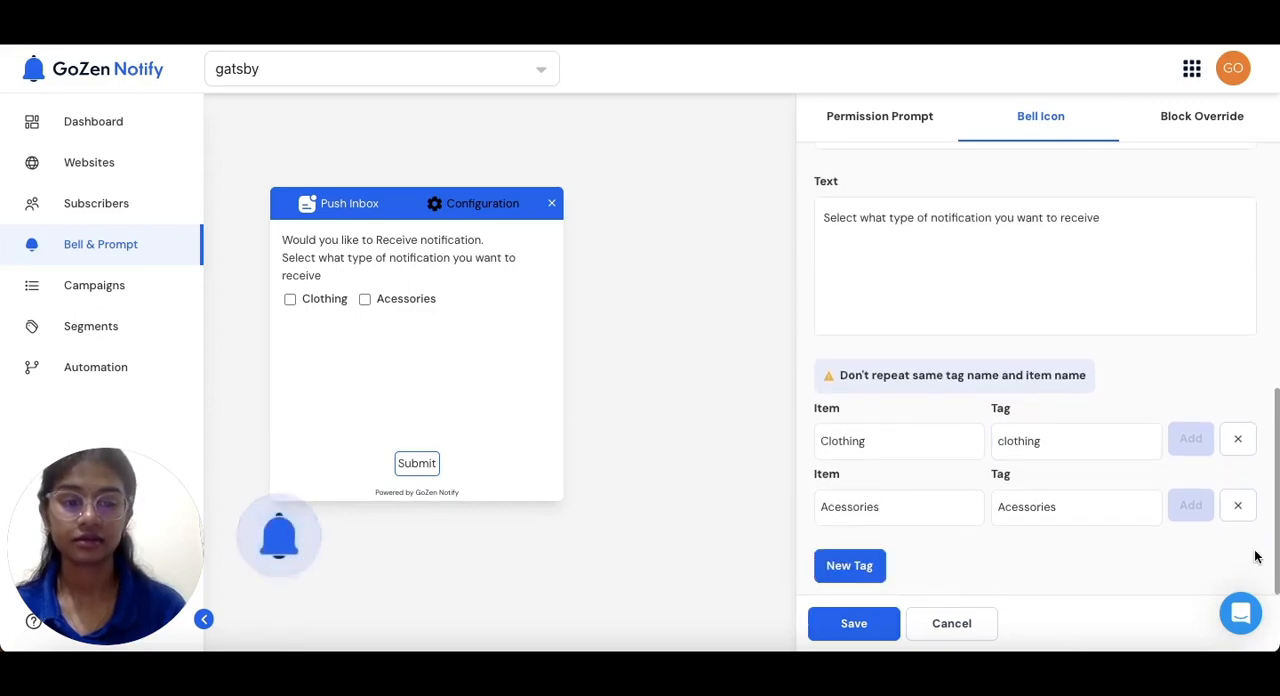
Save the bell icon settings
left_click(838, 625)
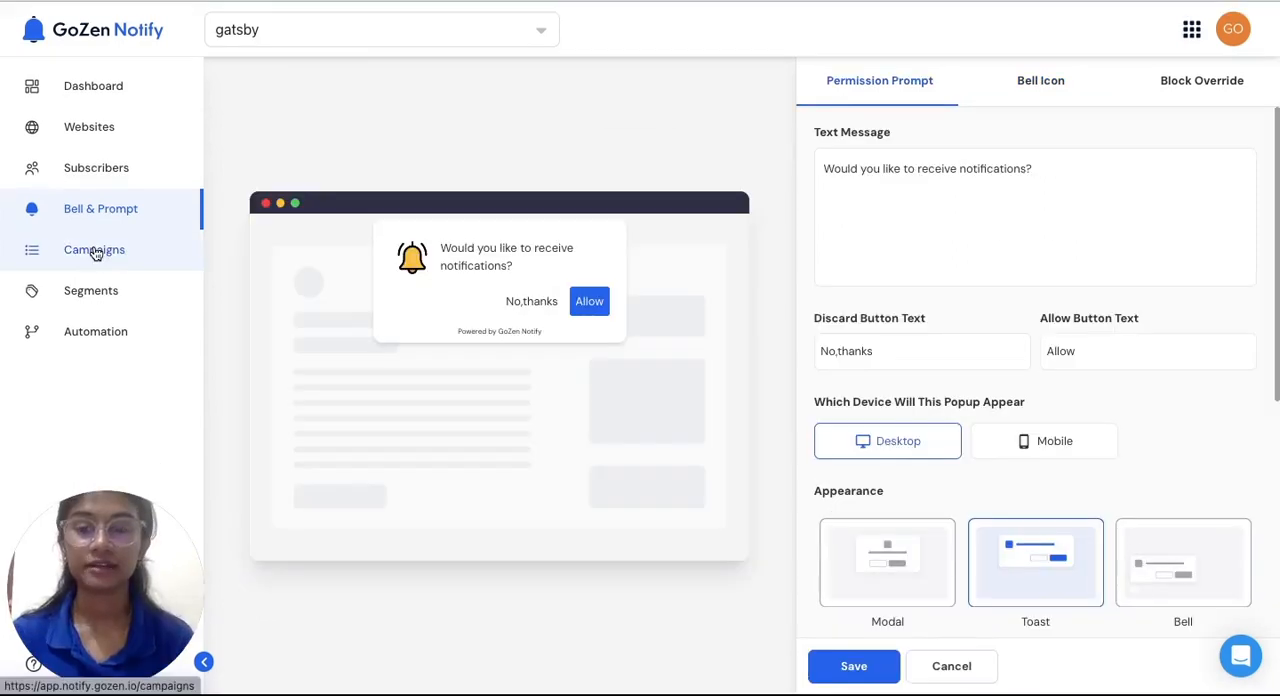
Start a new push campaign and preview its notification on MacOS
left_click(95, 250)
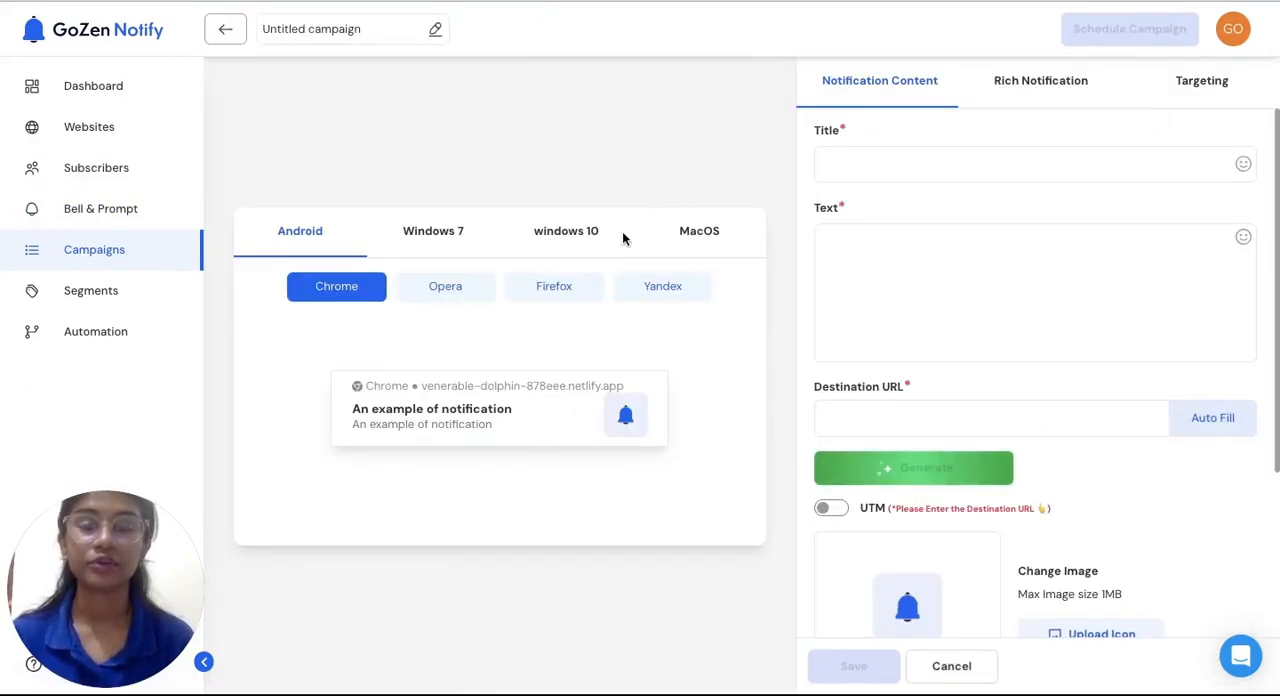
left_click(670, 238)
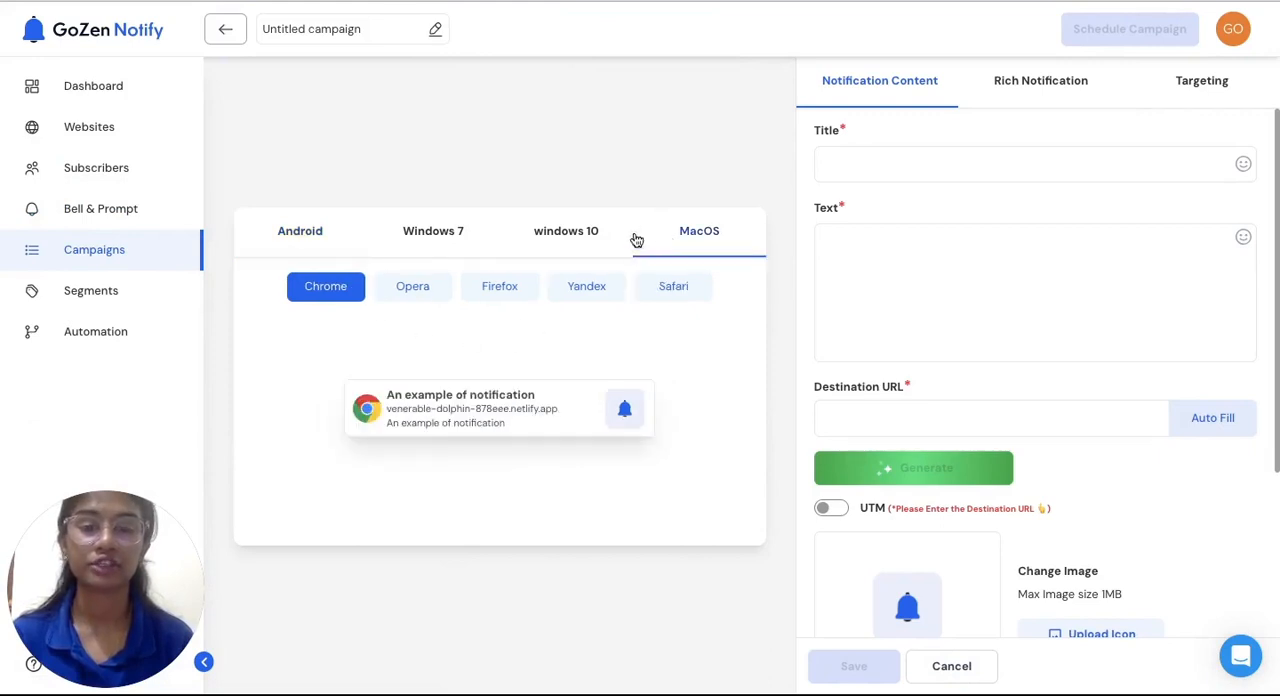
Preview the notification on Windows 10 and Windows 7 and look over the campaign's notification content fields
left_click(551, 237)
left_click(371, 231)
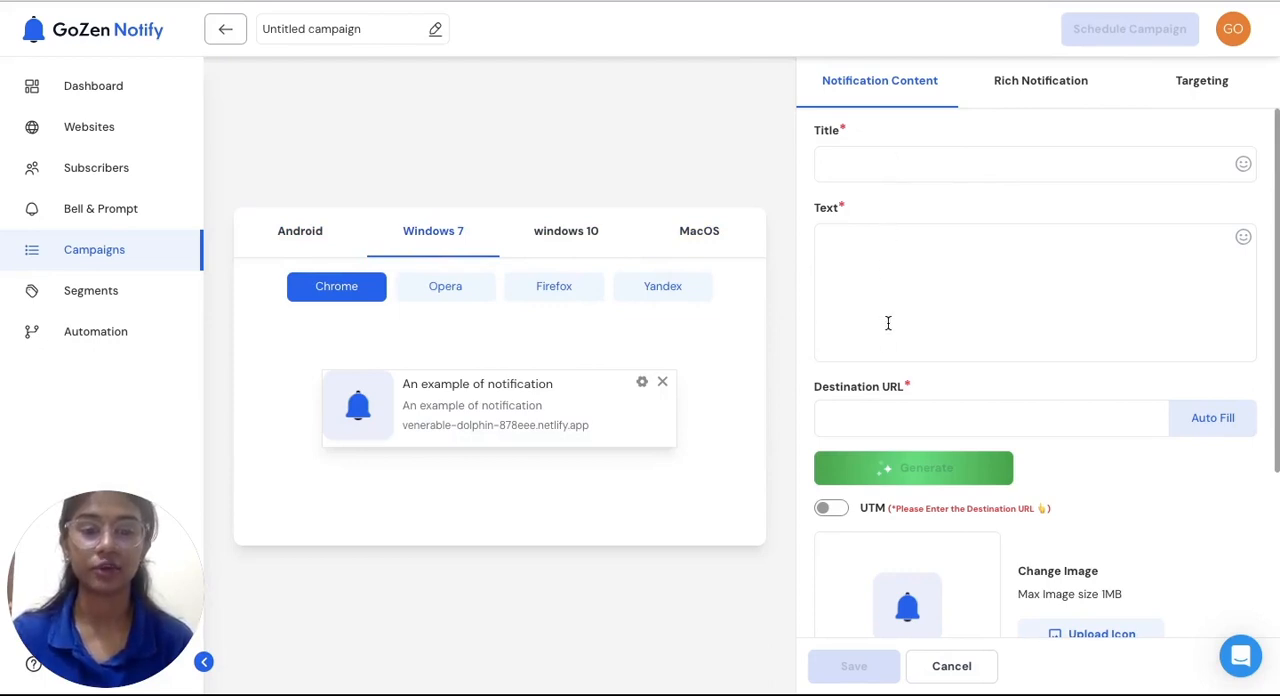
scroll(893, 461, "down", 1)
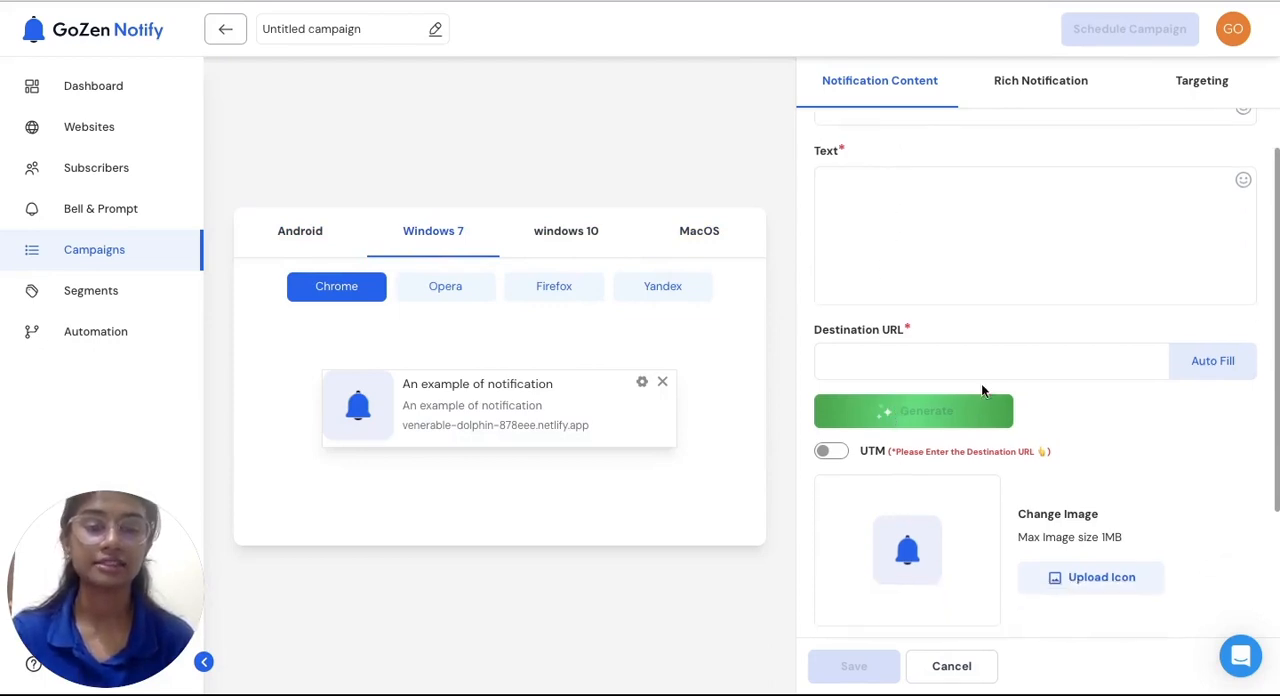
scroll(940, 421, "down", 3)
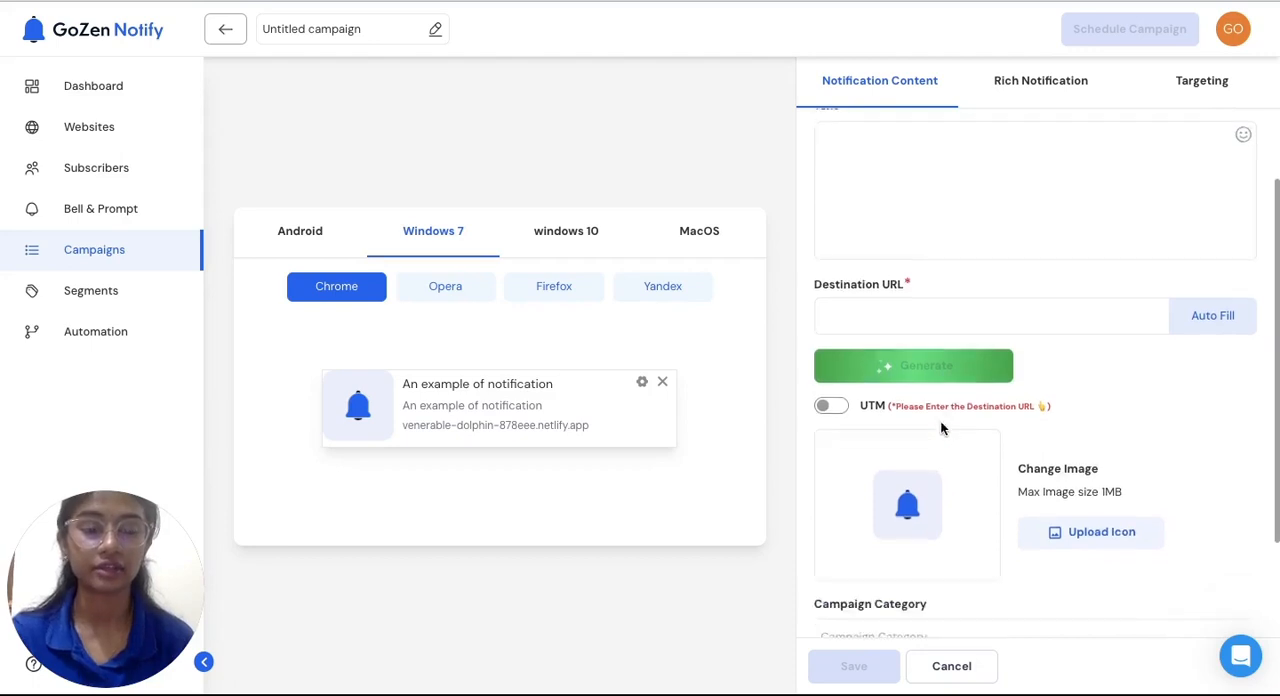
scroll(940, 428, "down", 1)
scroll(940, 428, "up", 5)
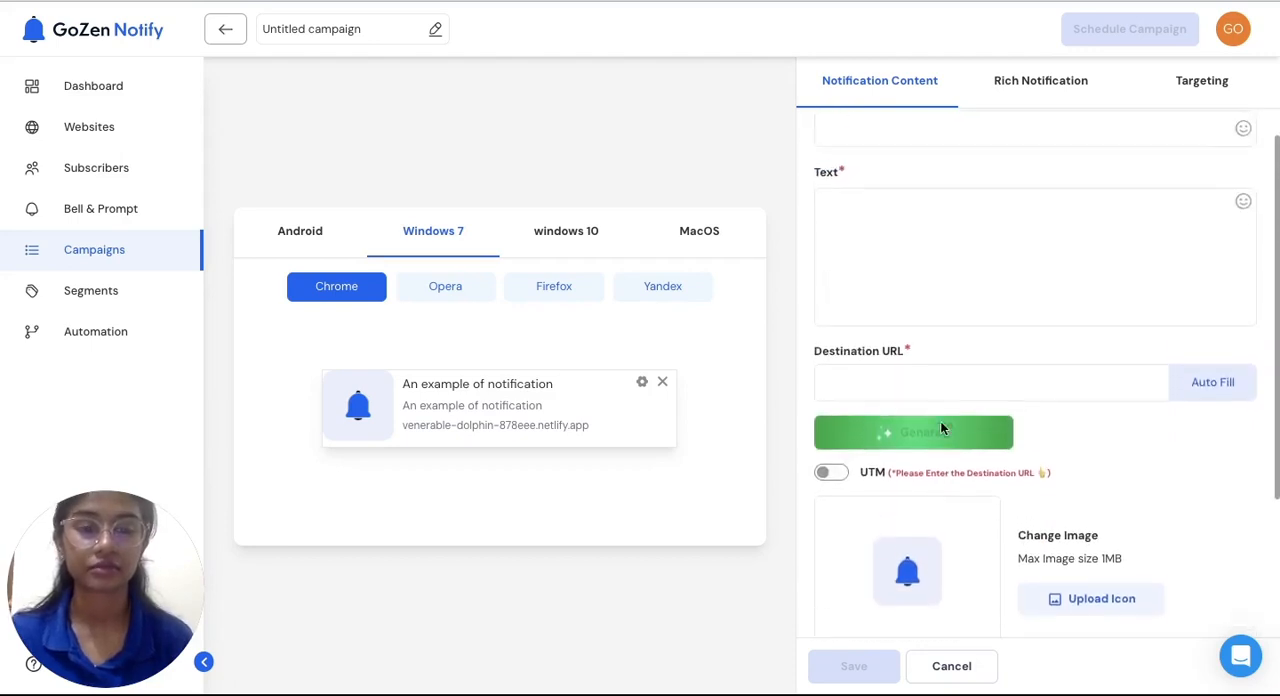
Set the destination URL to the suggested GoZen Forms AI case study blog post and auto-fill the title and text from it
left_click(941, 422)
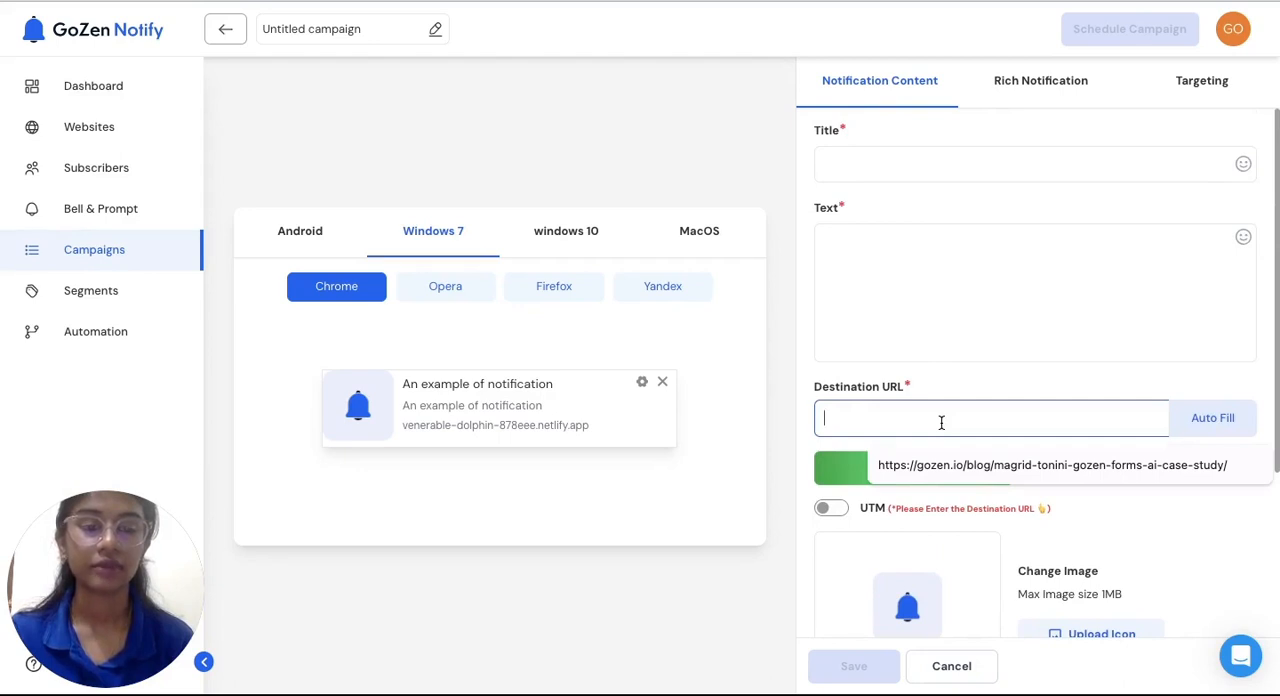
left_click(941, 465)
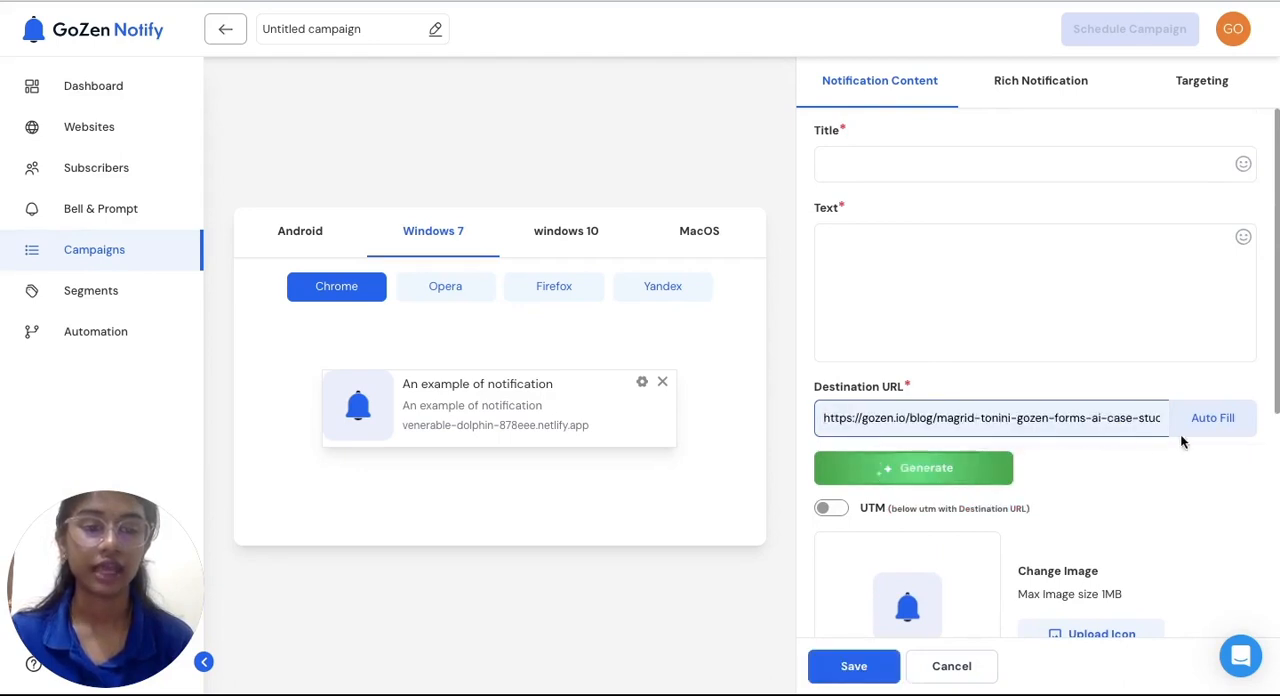
left_click(1207, 435)
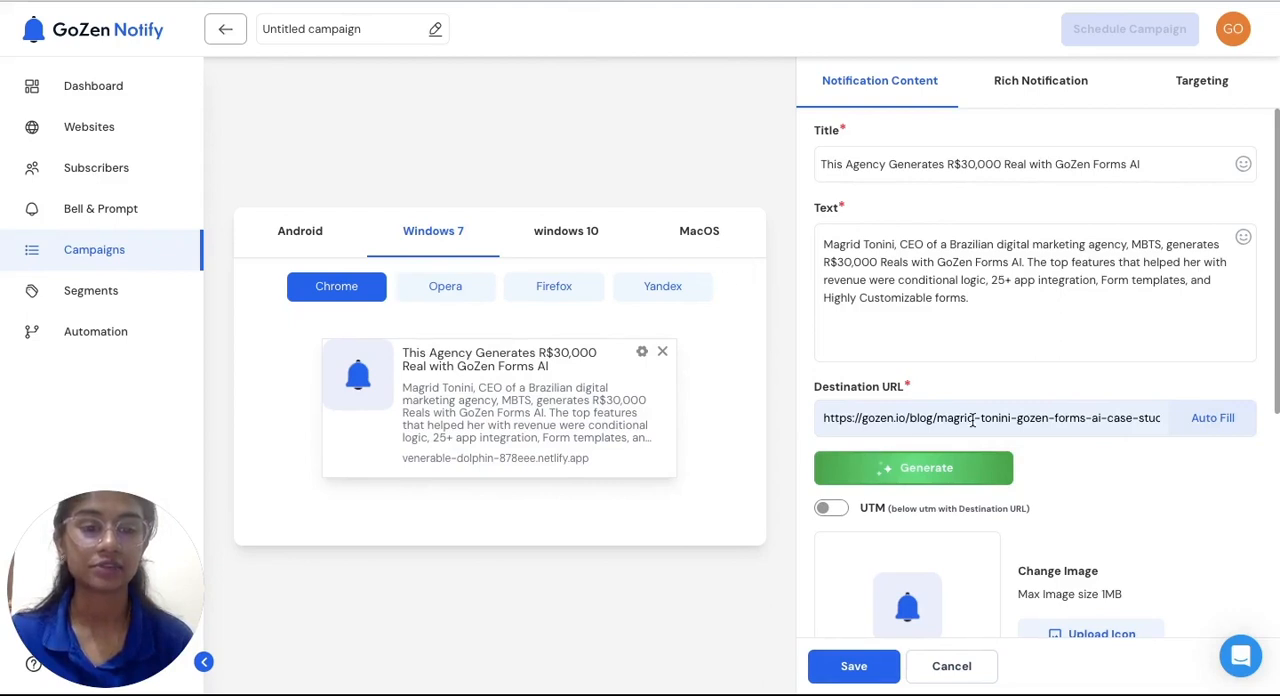
Generate AI versions of the content and choose the last suggested text and the title "Driving Growth with Technology: MBTS Thrives with GoZen Forms AI"
left_click(894, 466)
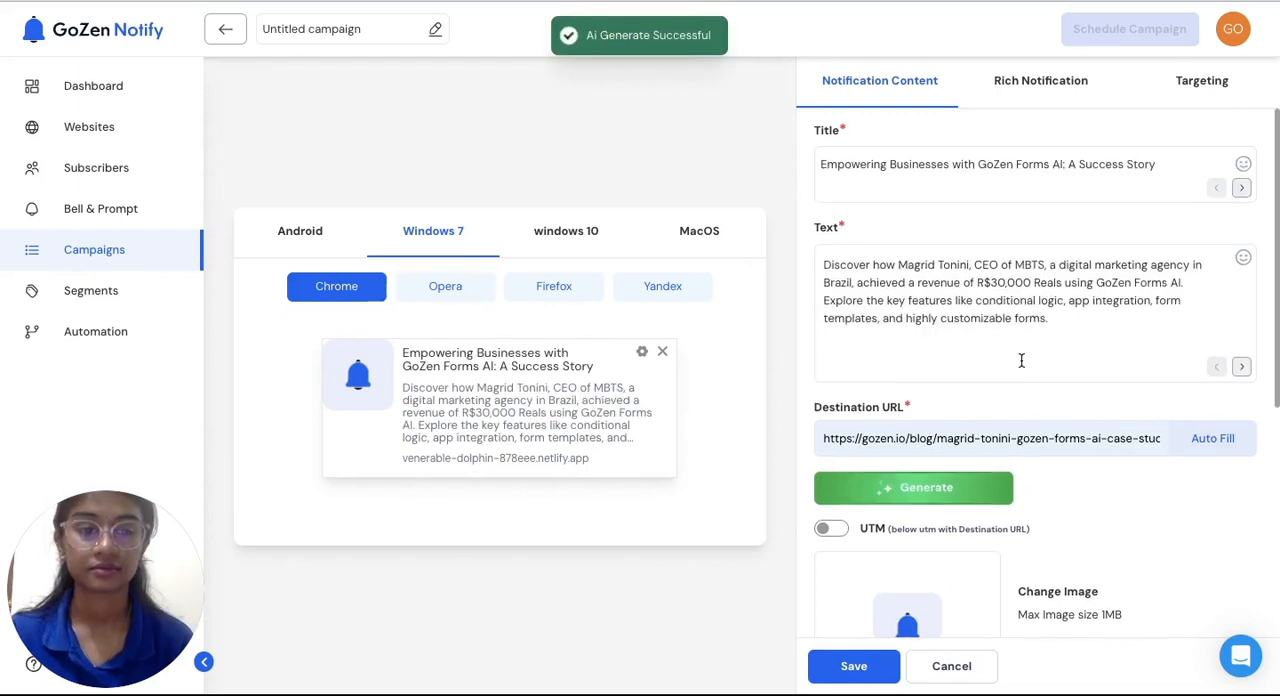
left_click(1241, 189)
left_click(1241, 189)
left_click(1241, 189)
left_click(1241, 189)
left_click(1241, 368)
left_click(1241, 368)
left_click(1241, 368)
left_click(1244, 368)
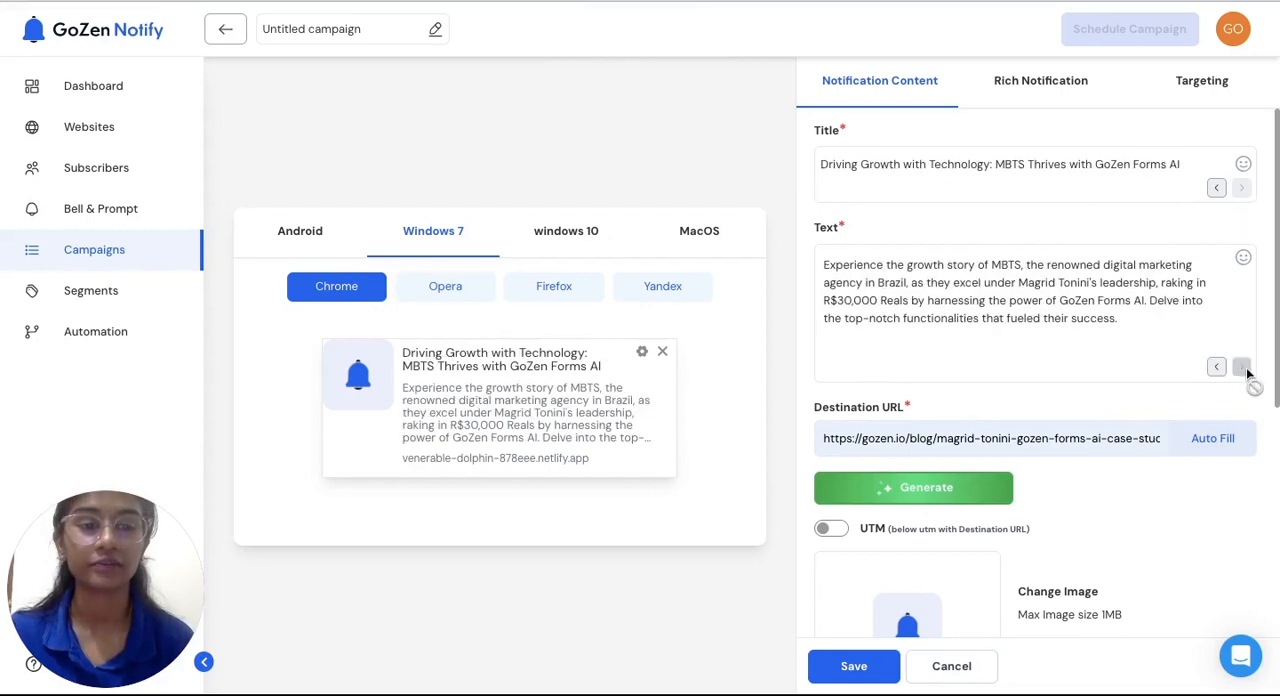
Turn on distributed delivery for the campaign and save its notification content
scroll(1044, 400, "down", 1)
scroll(1044, 397, "down", 1)
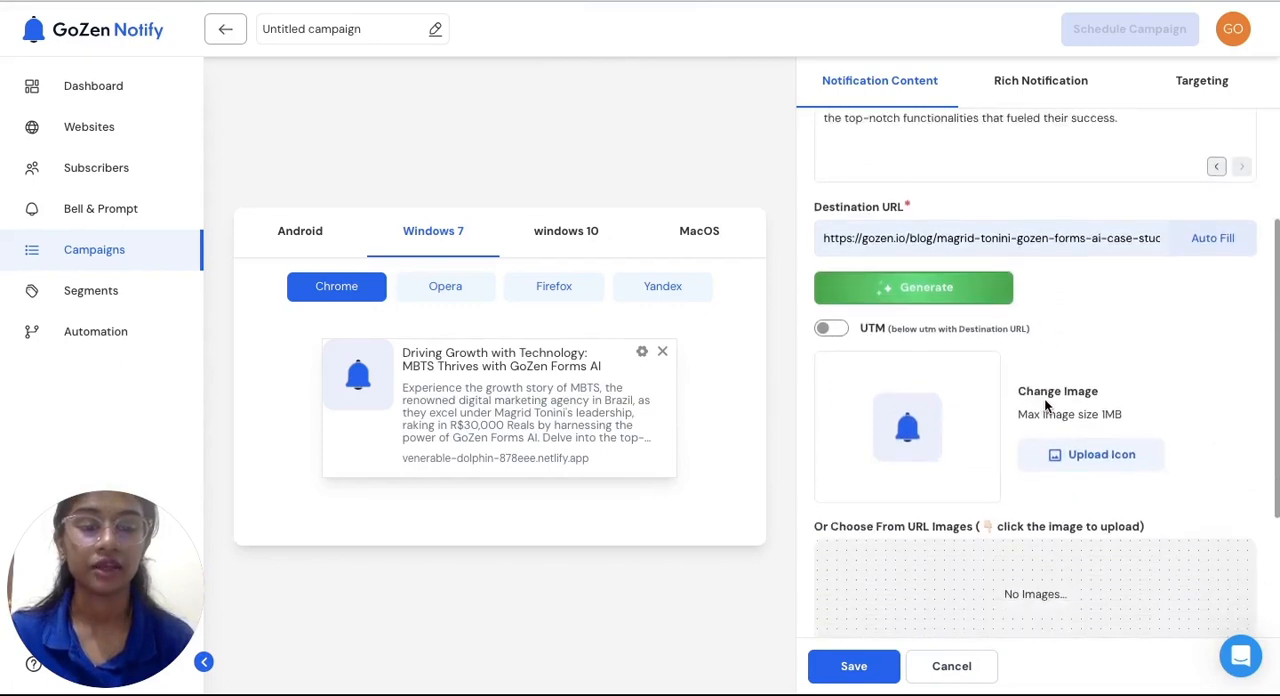
scroll(1041, 463, "down", 1)
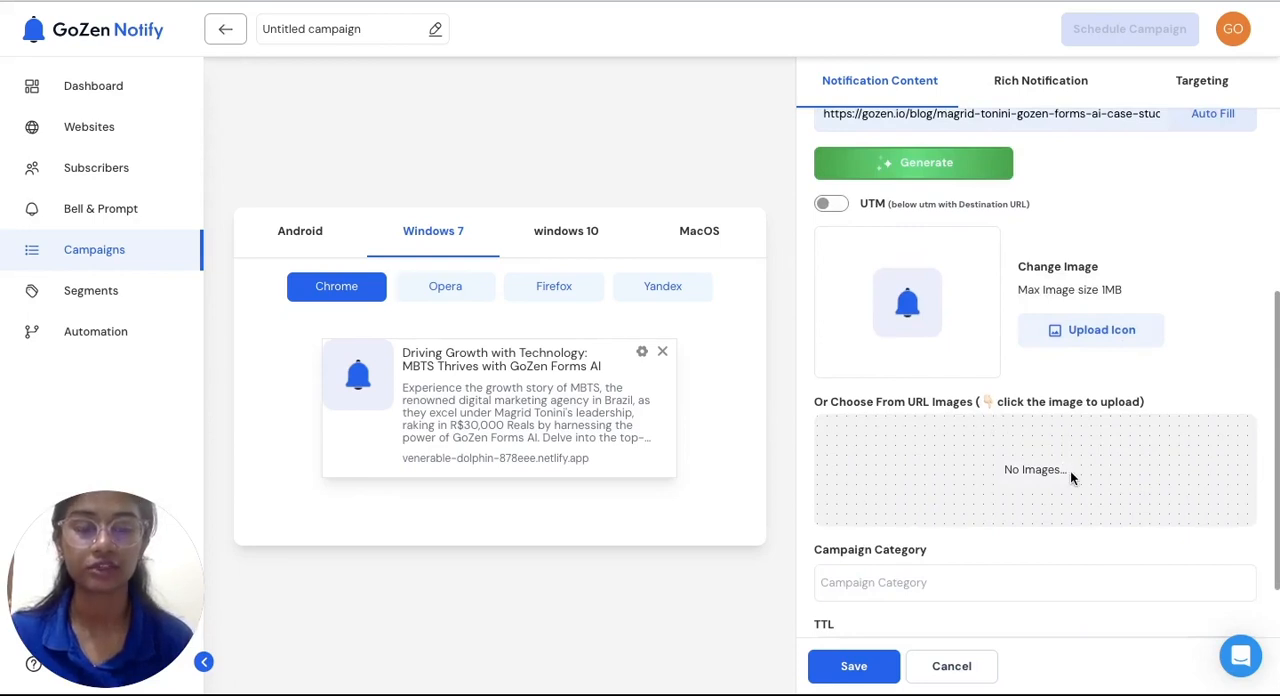
scroll(1070, 478, "down", 1)
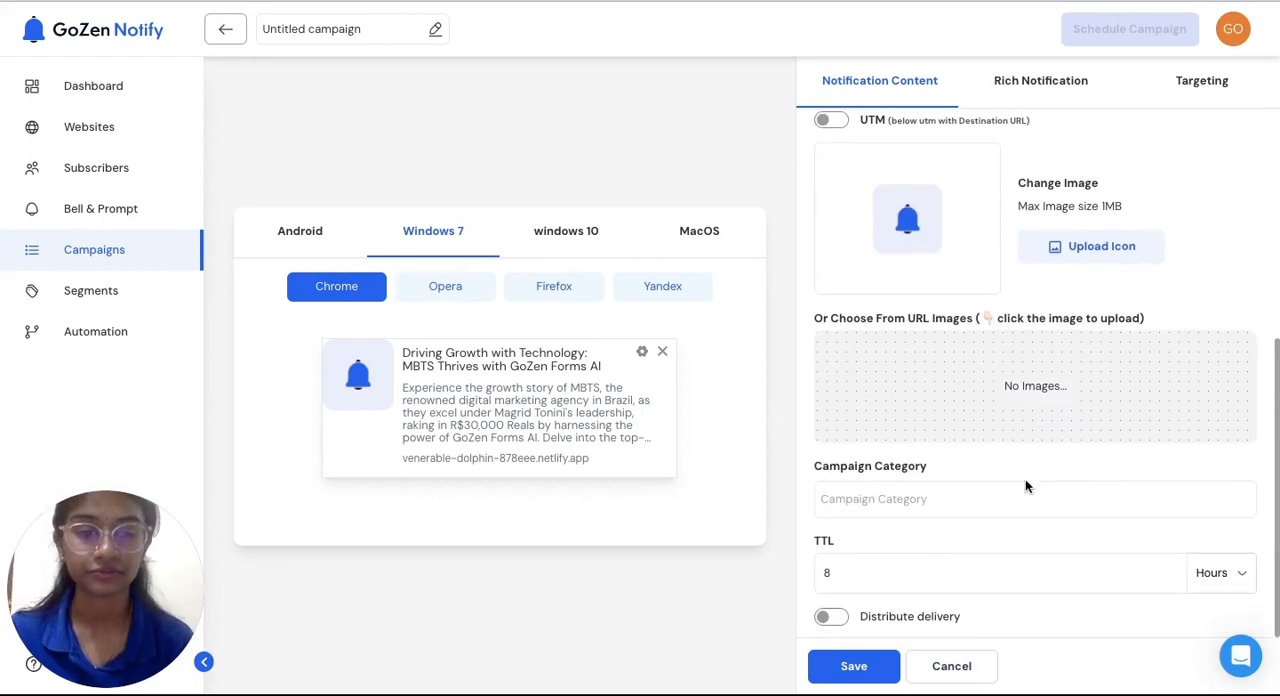
left_click(989, 501)
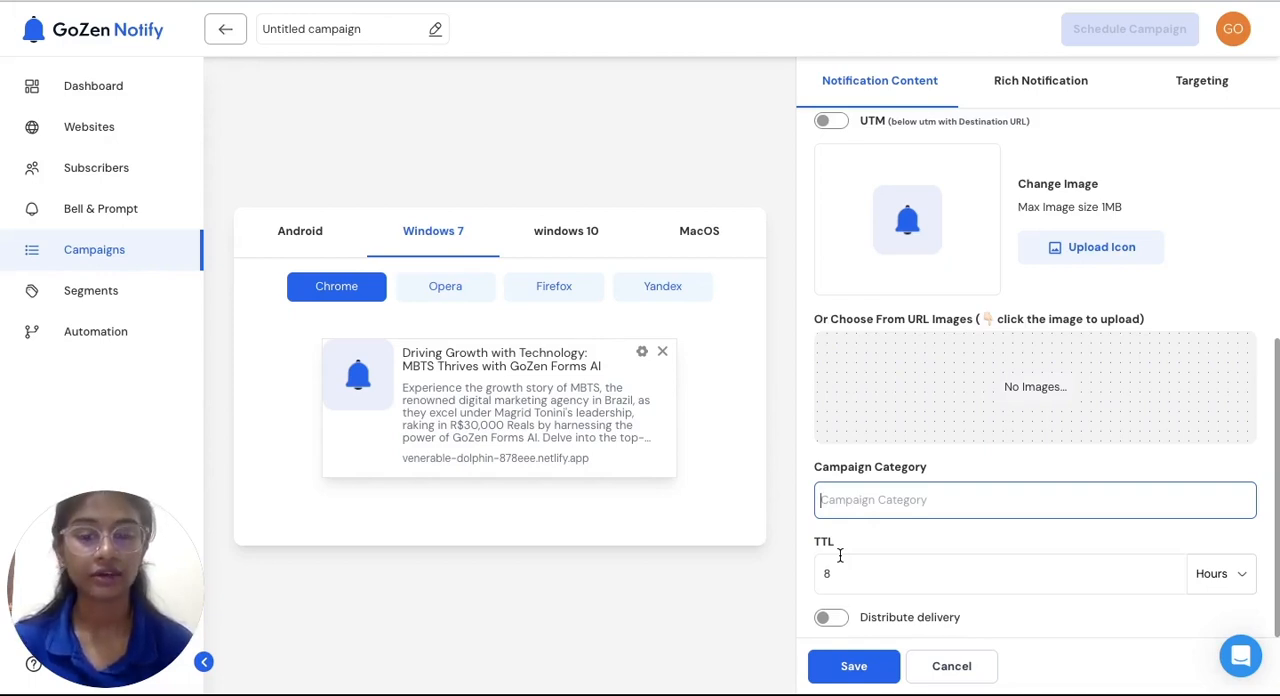
left_click(834, 618)
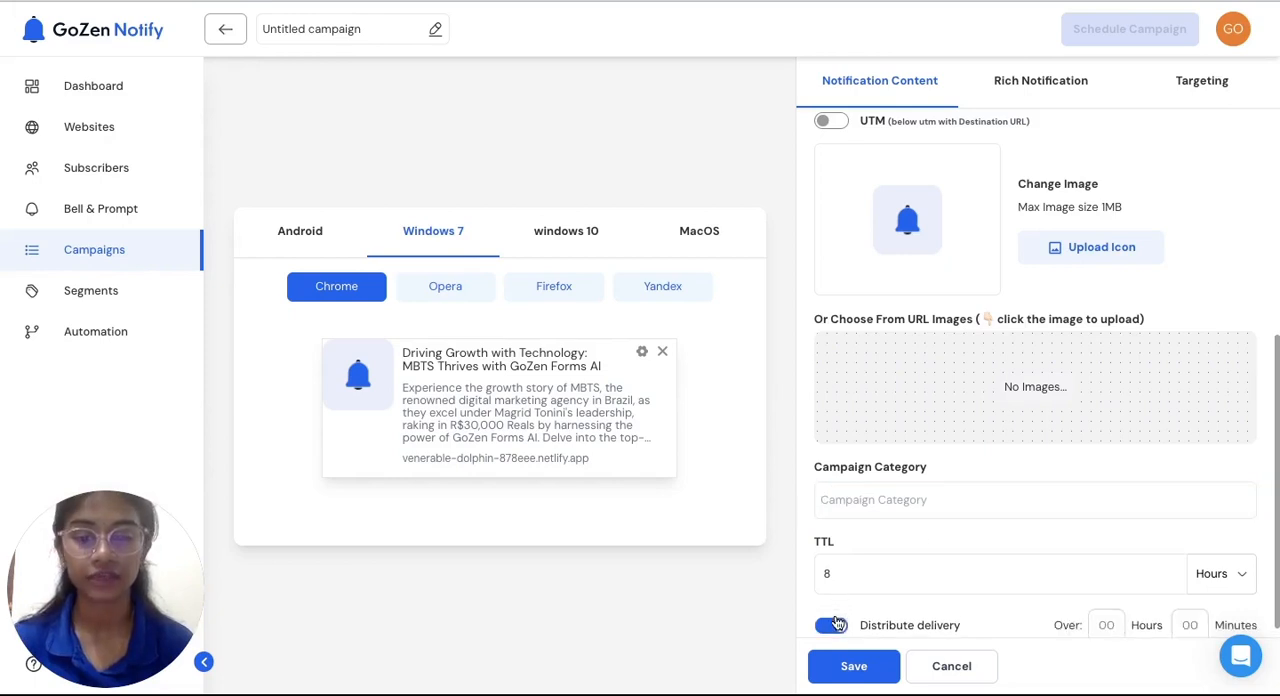
scroll(920, 535, "down", 1)
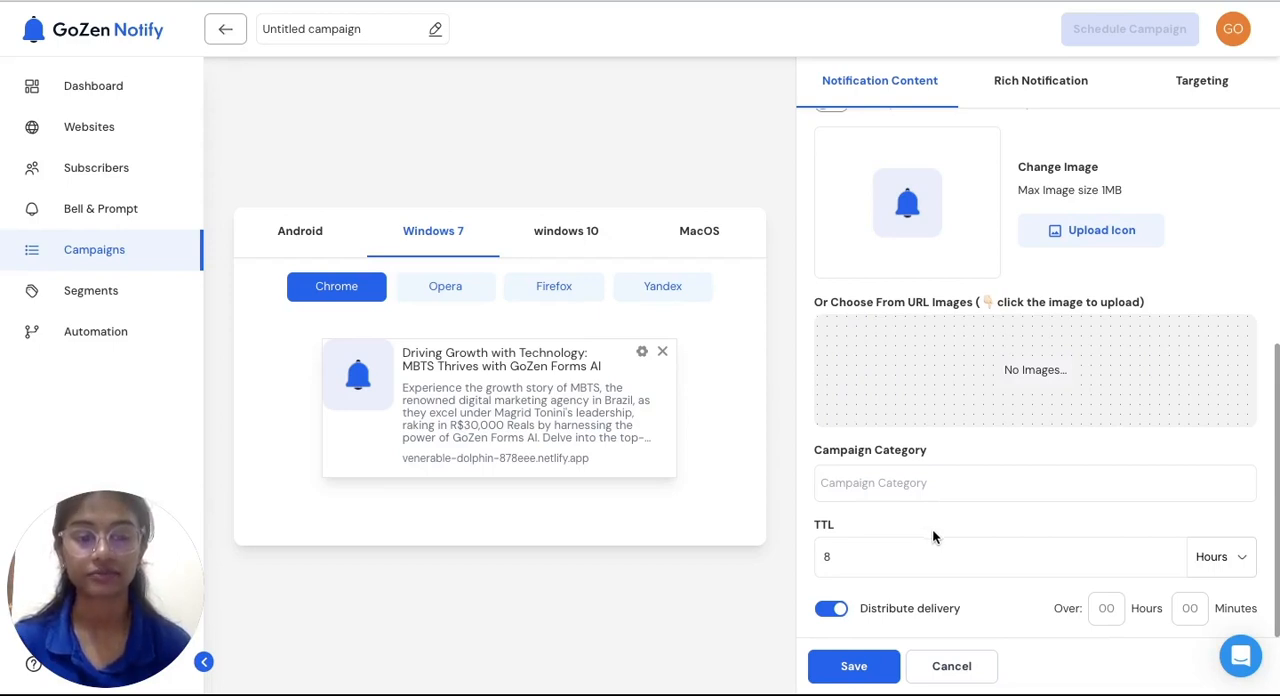
left_click(832, 656)
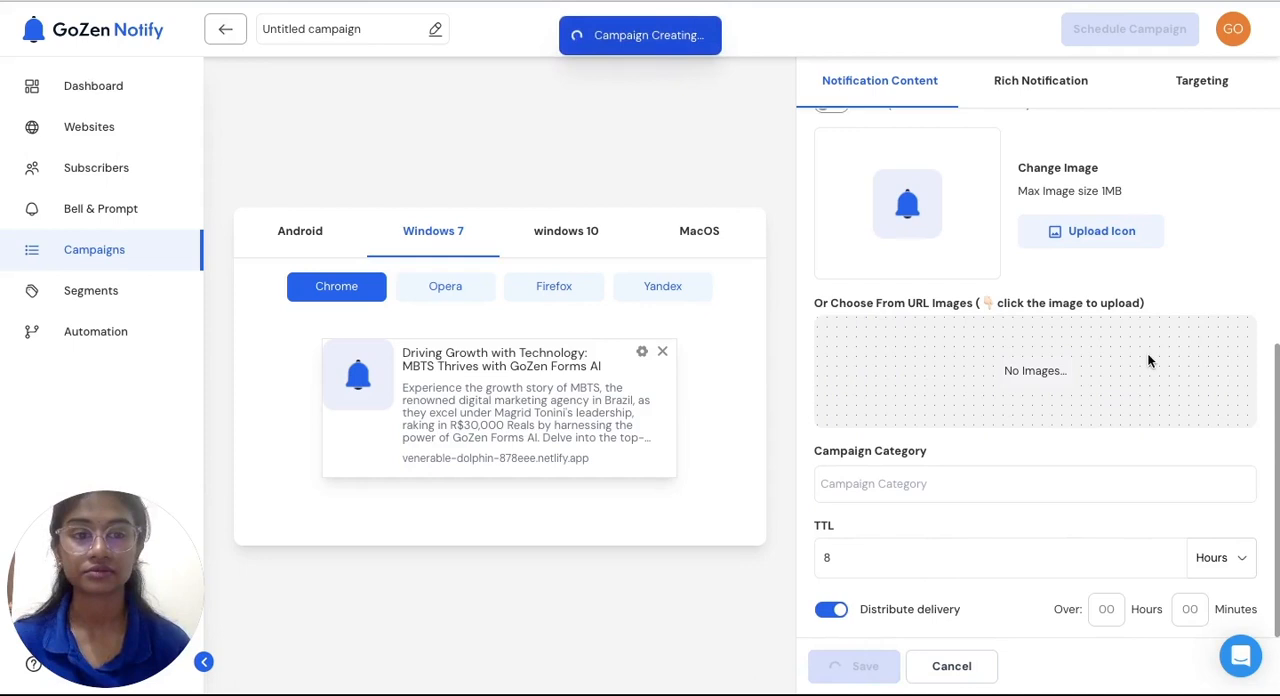
Target the campaign by the Acessories tag and the country IN, and view the option of sending to a segment
left_click(1209, 82)
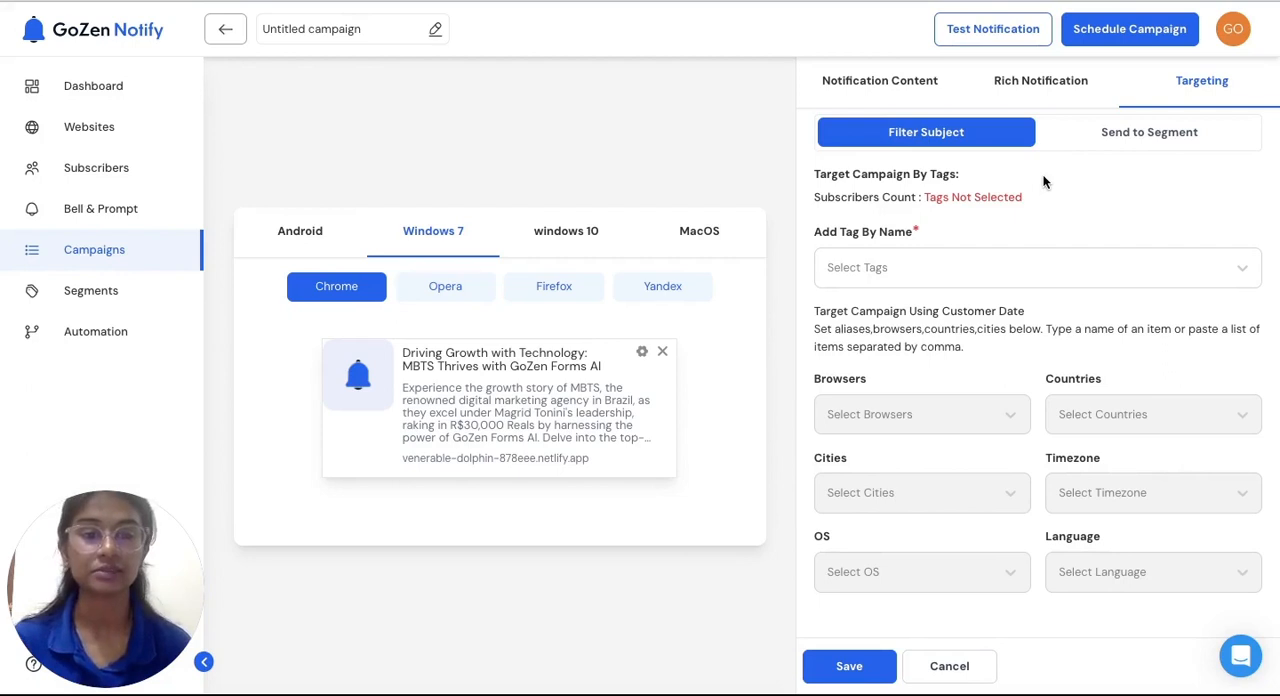
left_click(905, 264)
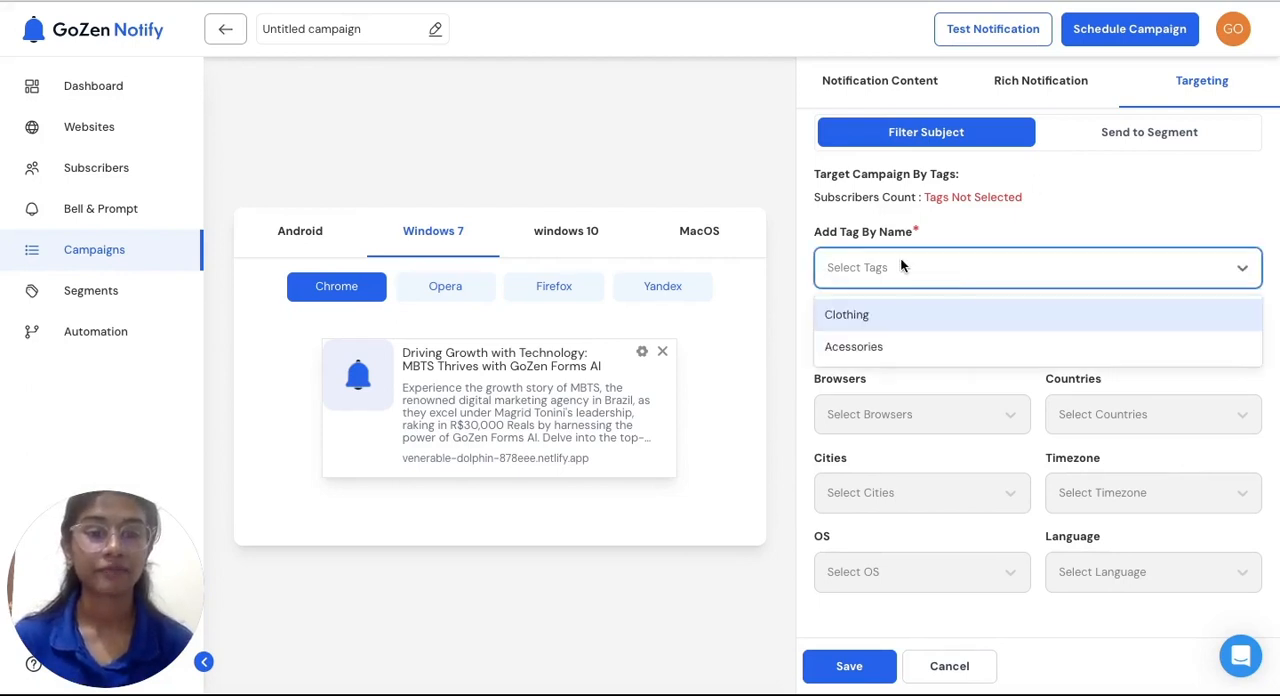
left_click(881, 347)
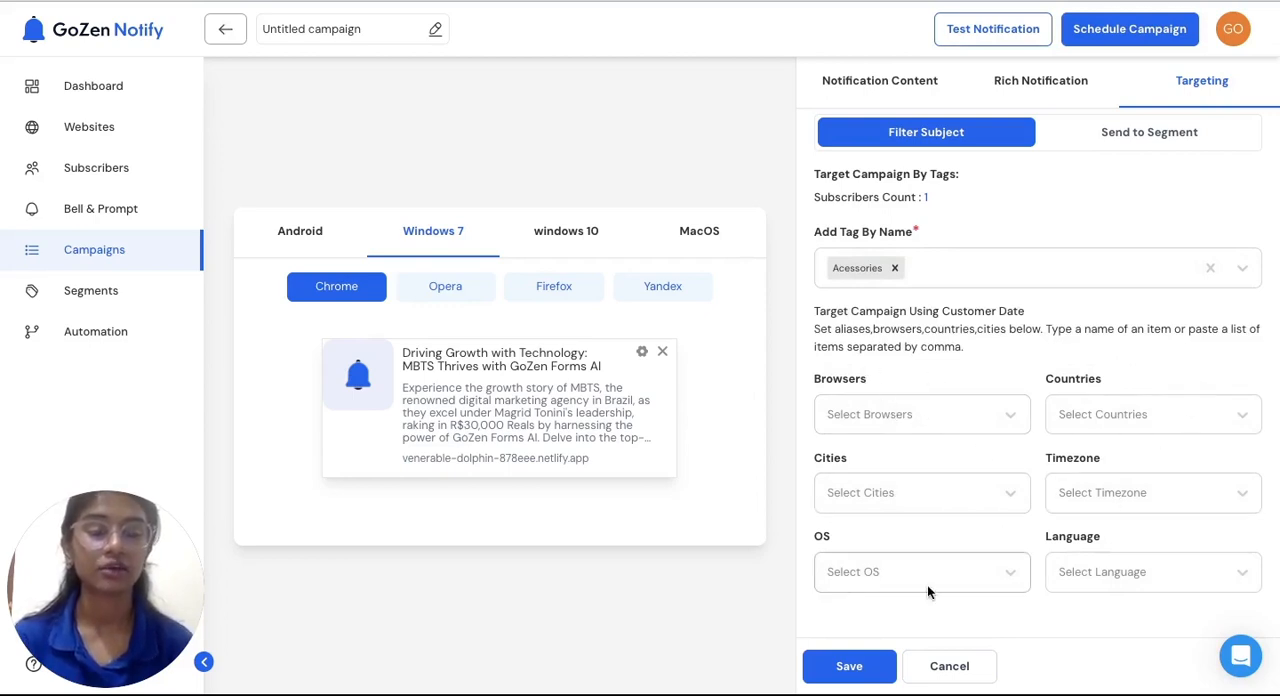
left_click(1098, 400)
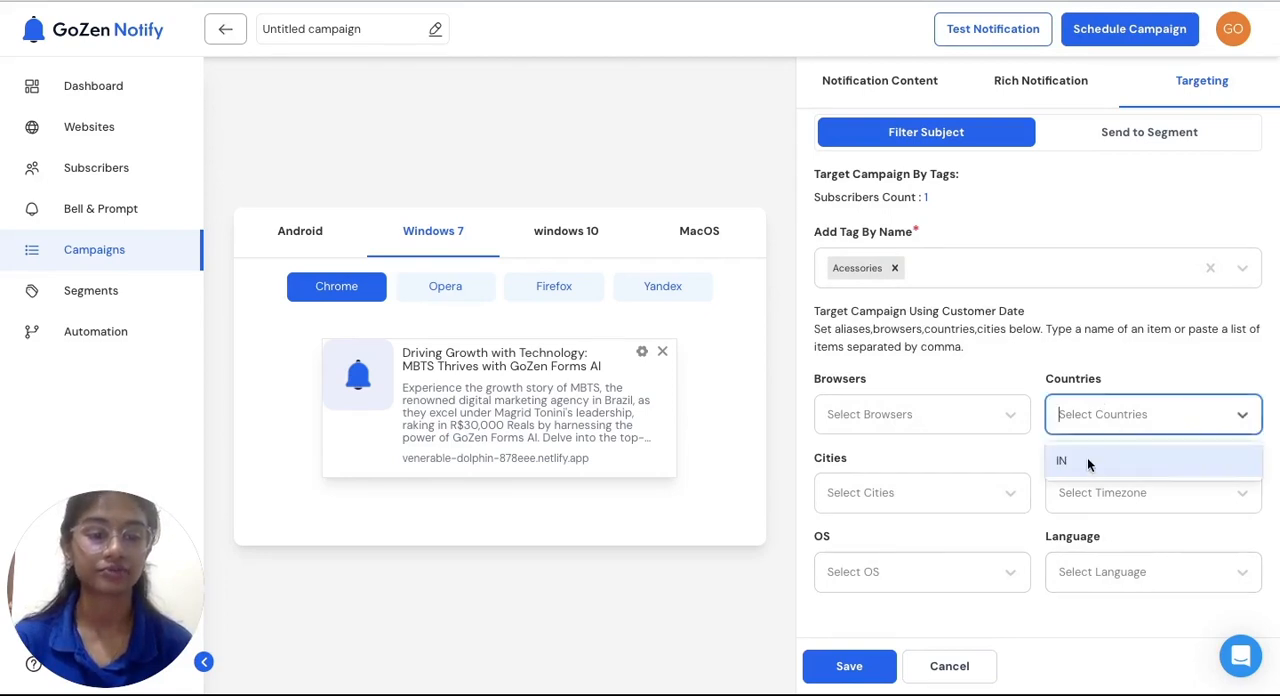
left_click(1087, 459)
left_click(1155, 148)
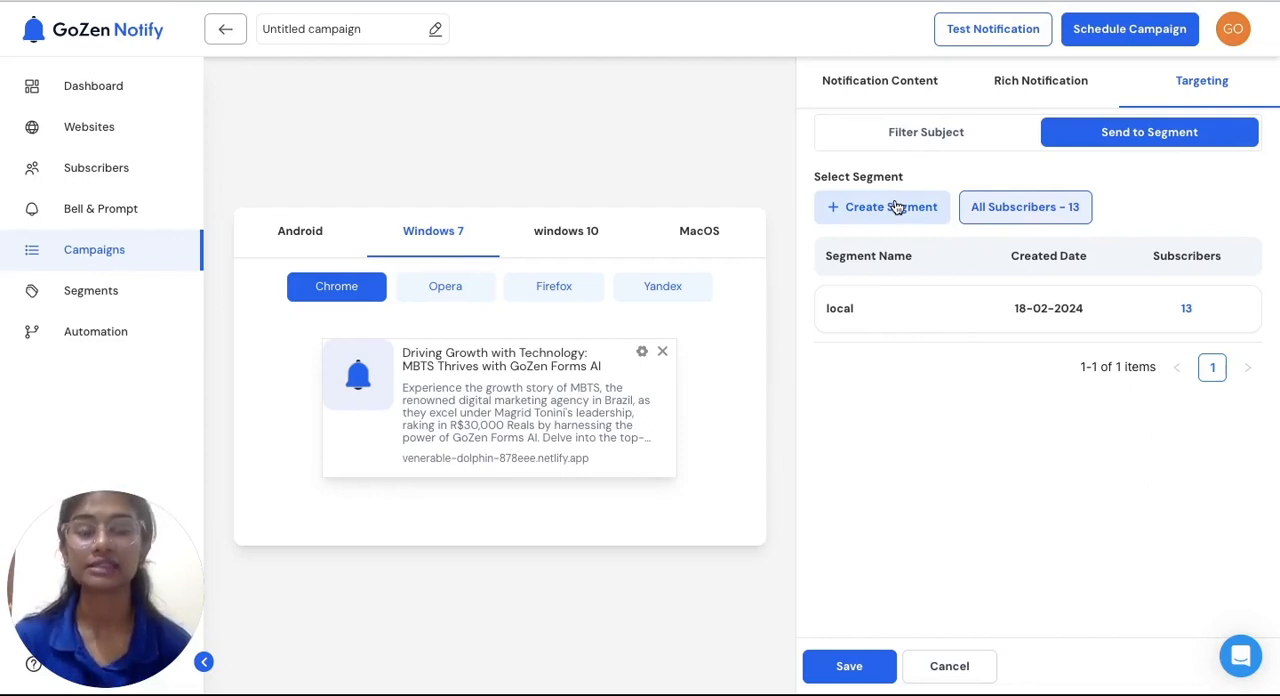
Start an automation workflow from the pre-built Welcome Notification flow
left_click(137, 334)
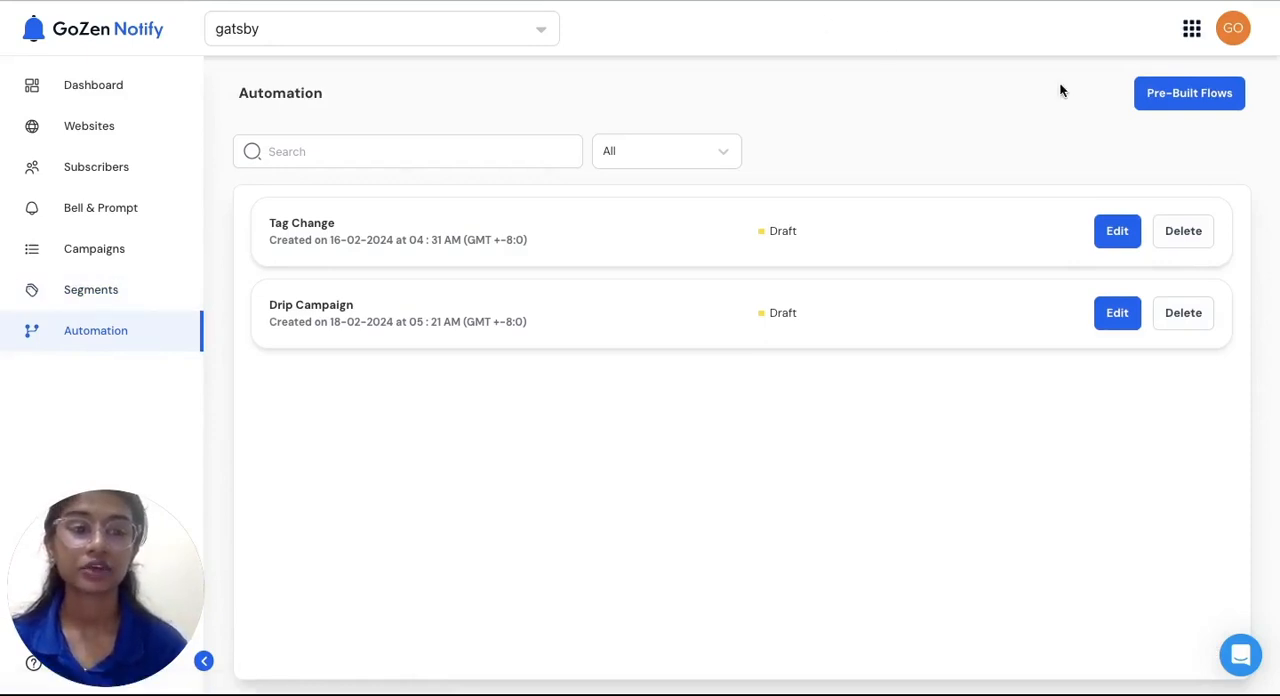
left_click(1190, 100)
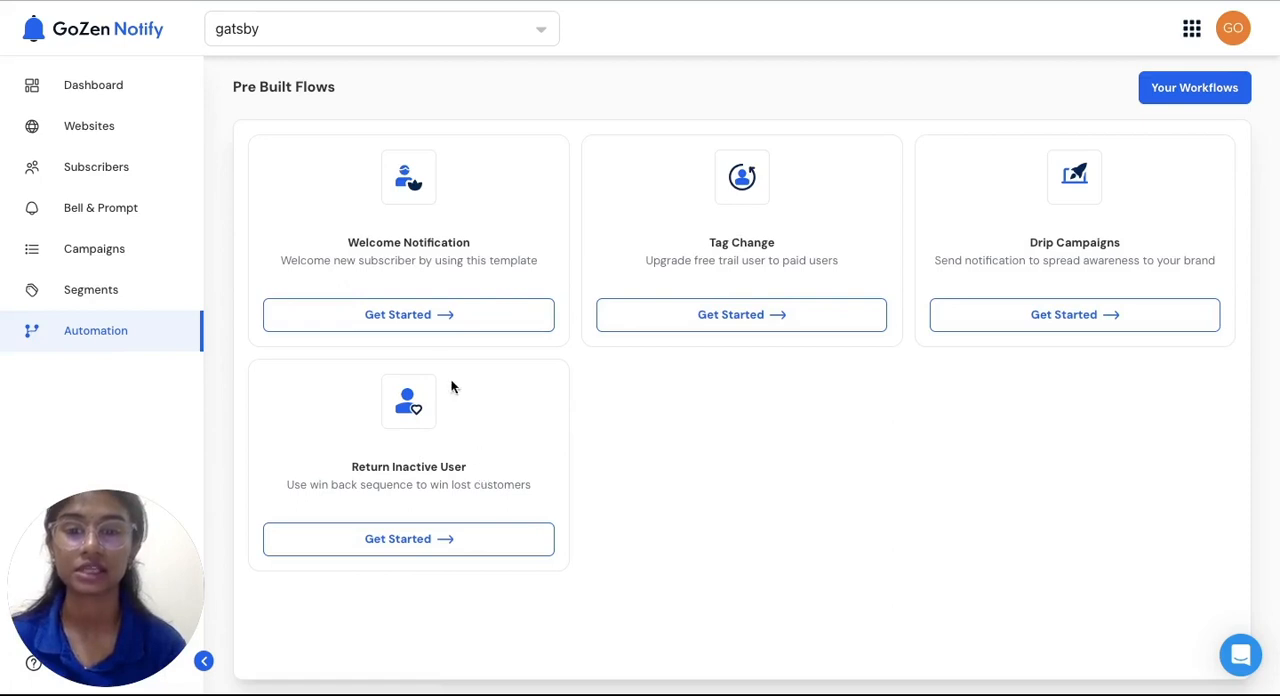
left_click(445, 316)
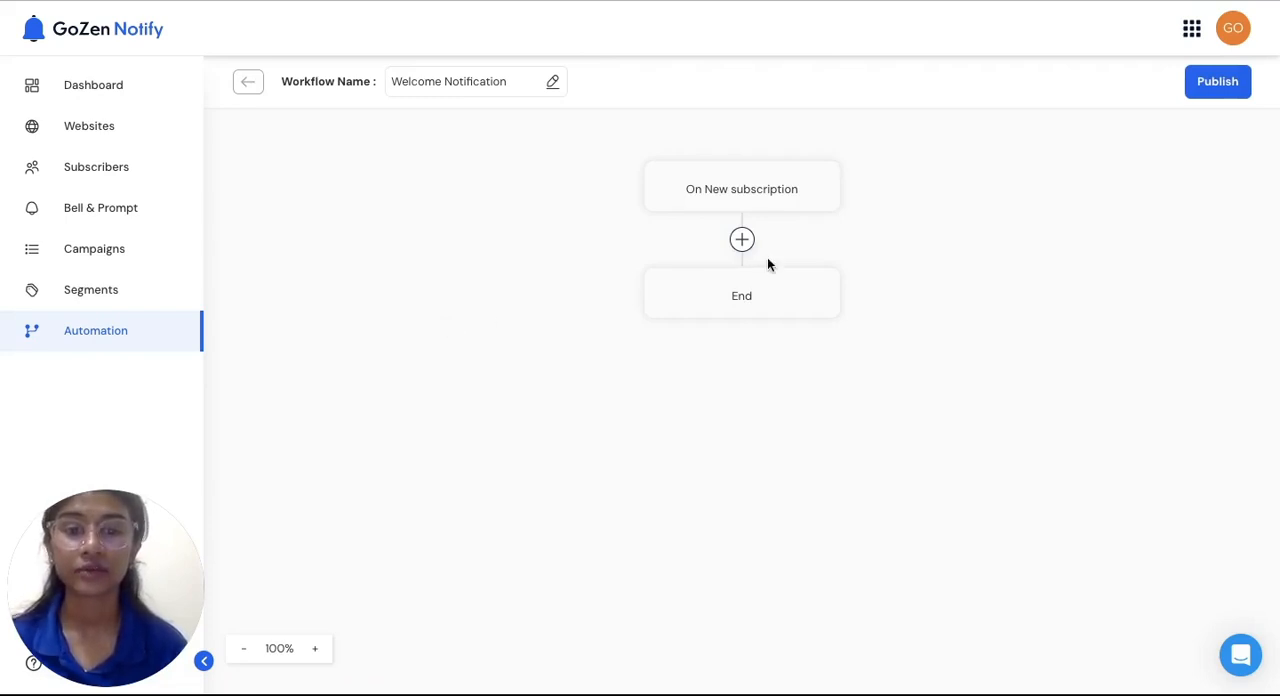
Add a Send Notification action after On New subscription that sends Untitled campaign, and save its configuration
left_click(741, 240)
left_click(800, 256)
left_click(754, 291)
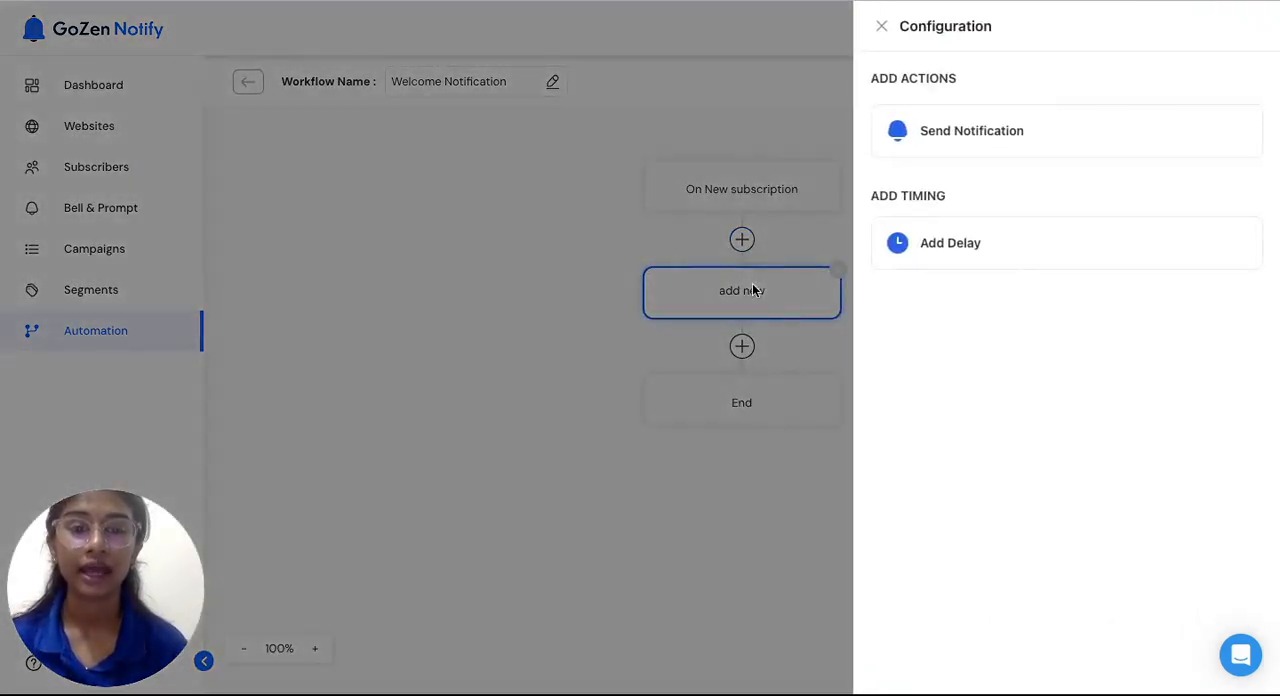
left_click(1000, 134)
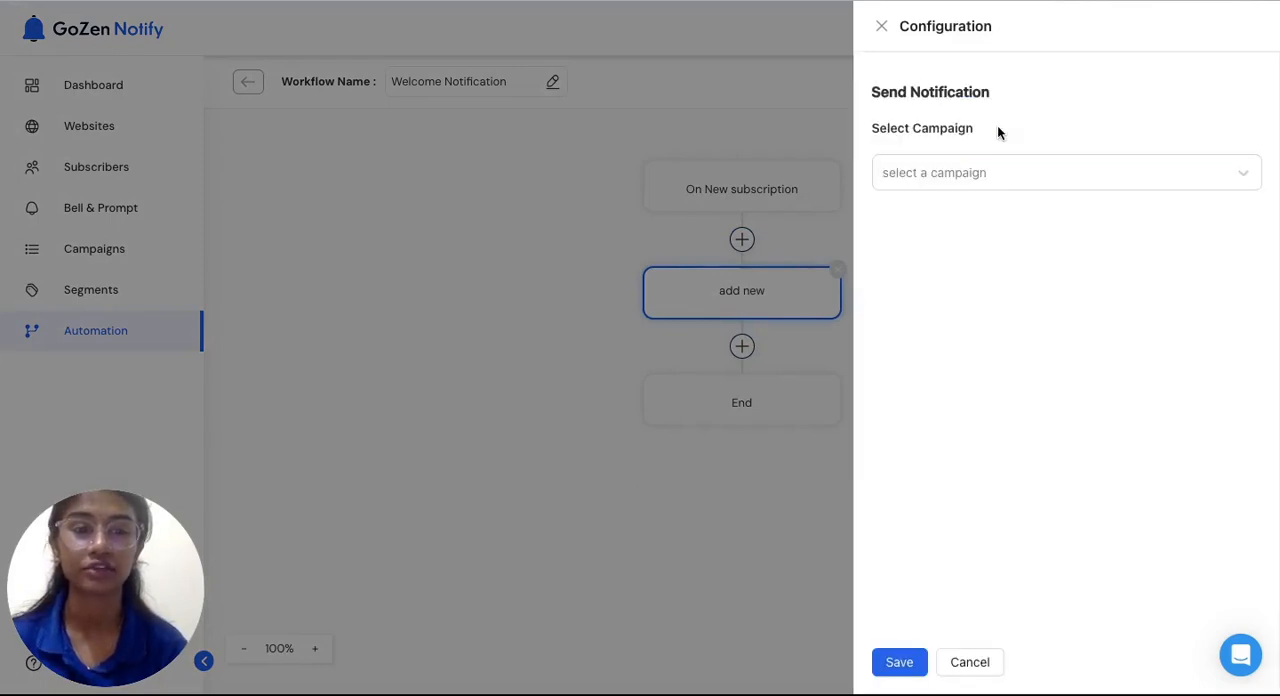
left_click(951, 180)
scroll(925, 288, "down", 2)
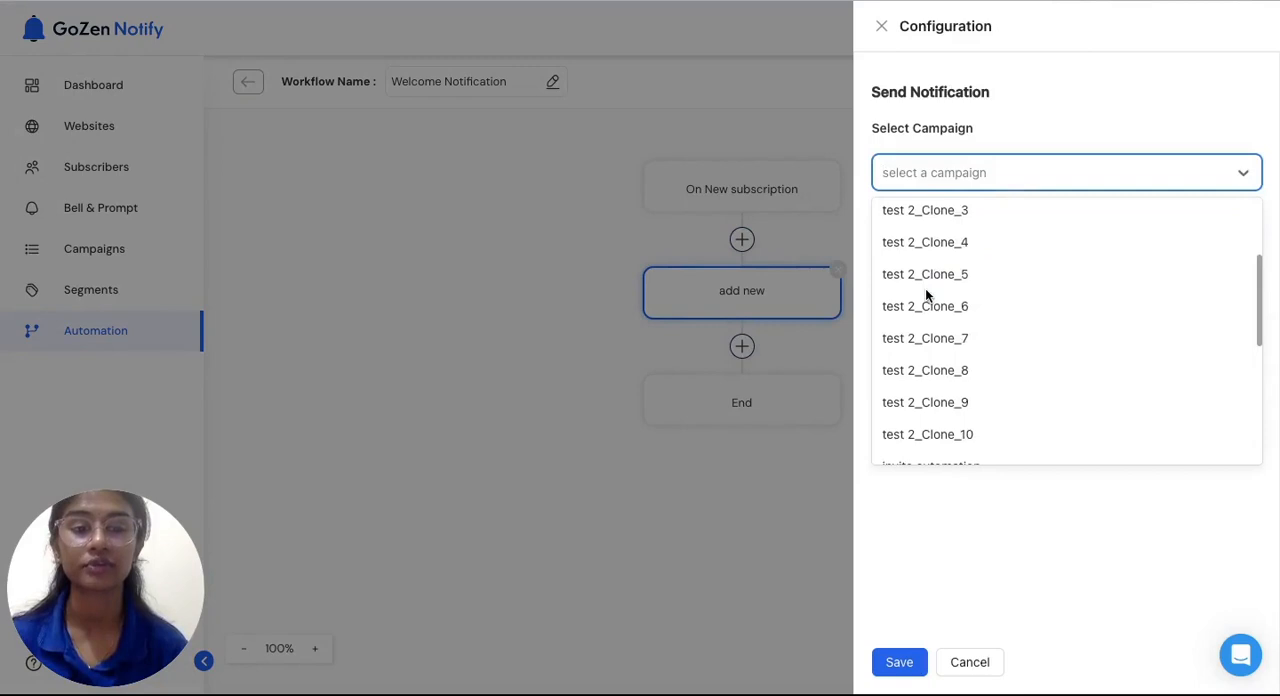
scroll(925, 288, "down", 5)
left_click(922, 411)
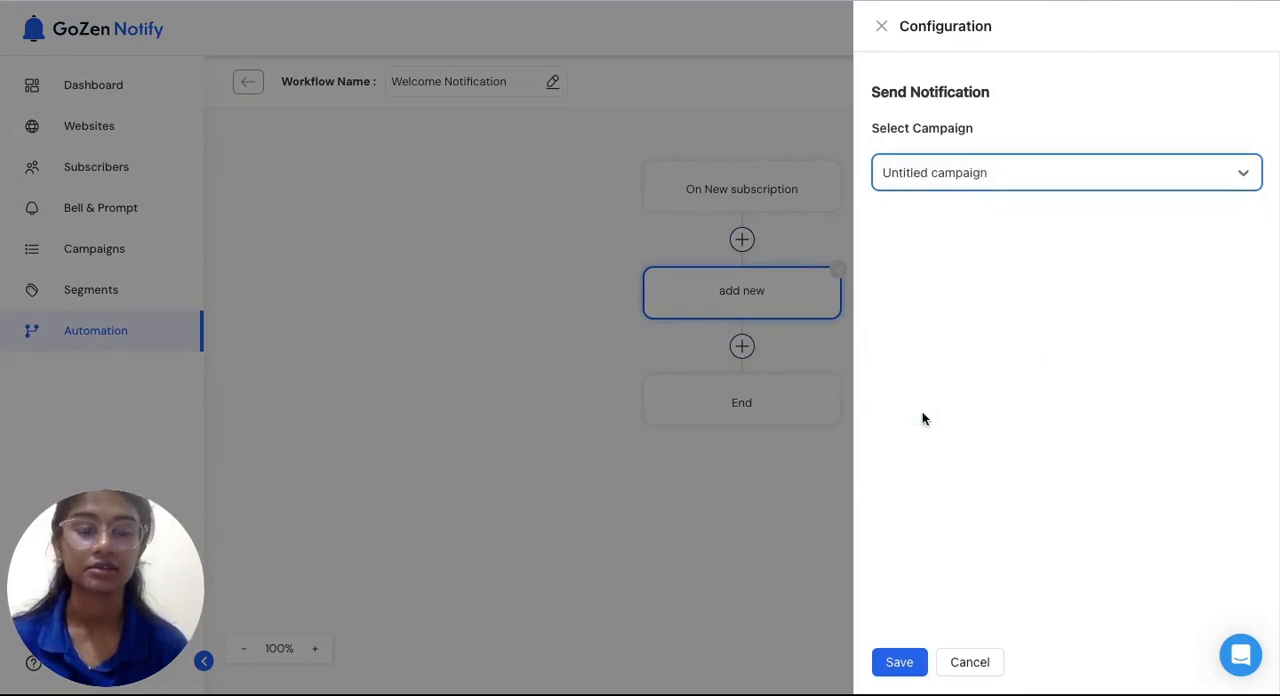
left_click(895, 663)
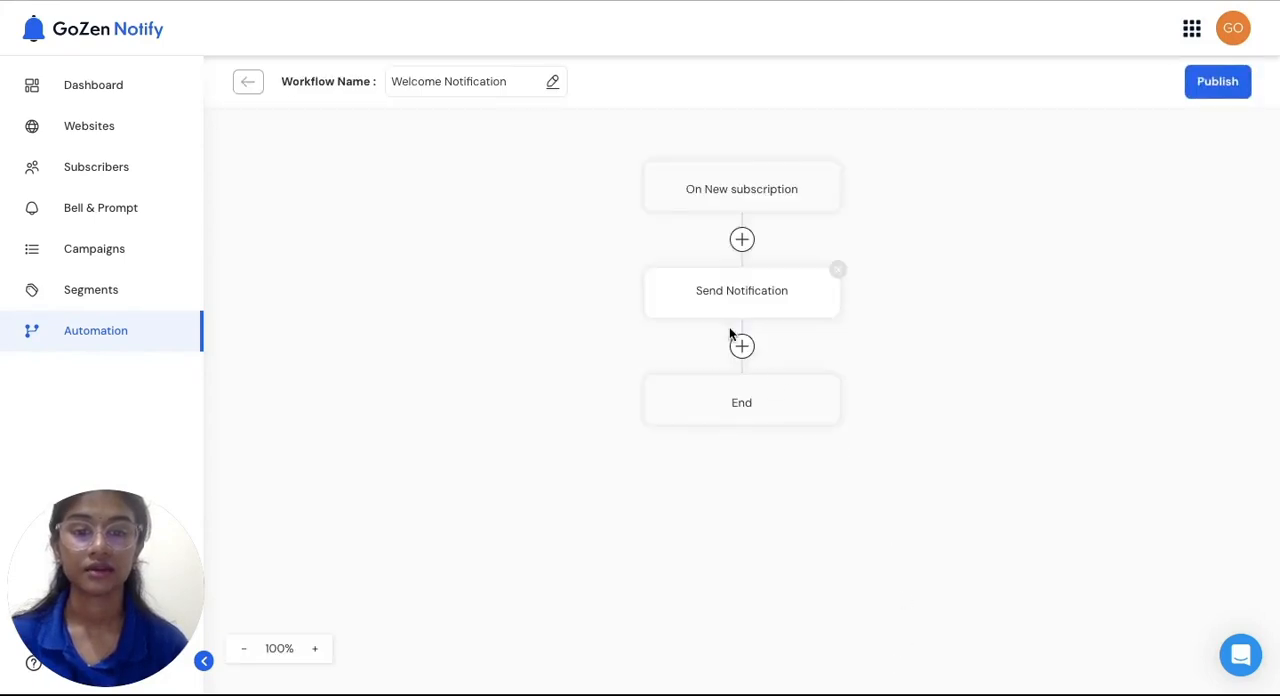
Add a workflow step below Send Notification, choose a time delay for it, and view the duration types and excludable days
left_click(787, 363)
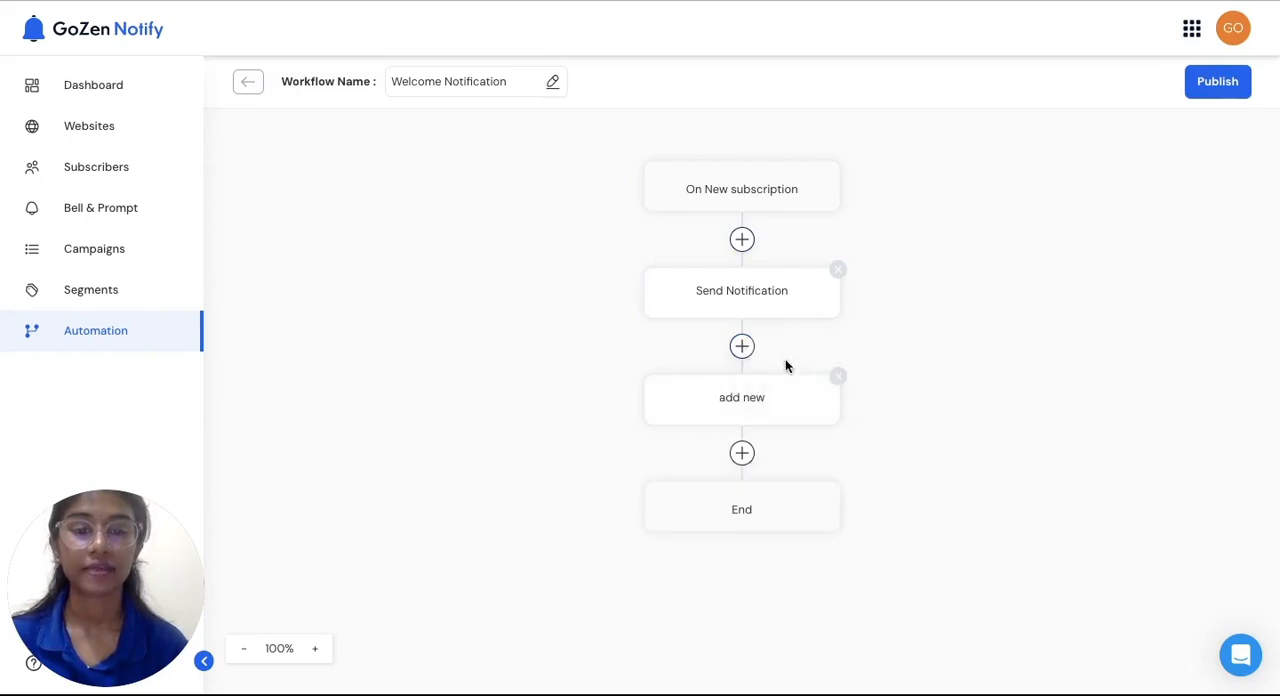
left_click(757, 395)
left_click(940, 253)
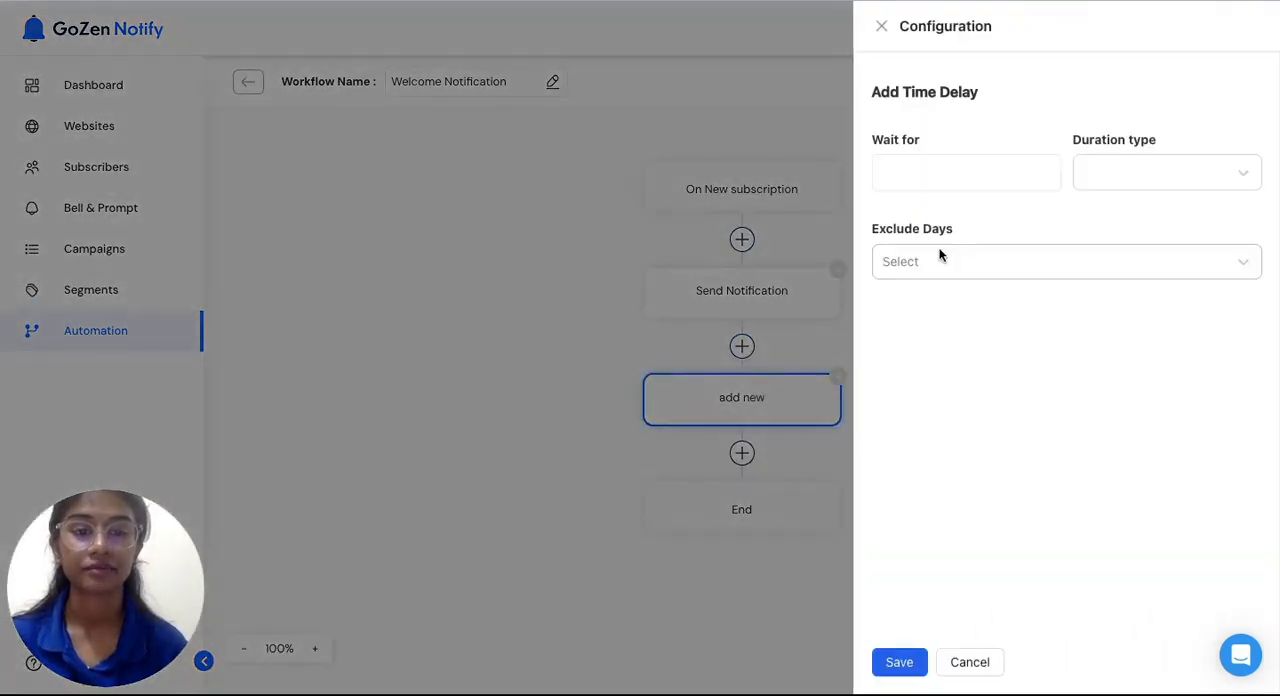
left_click(927, 175)
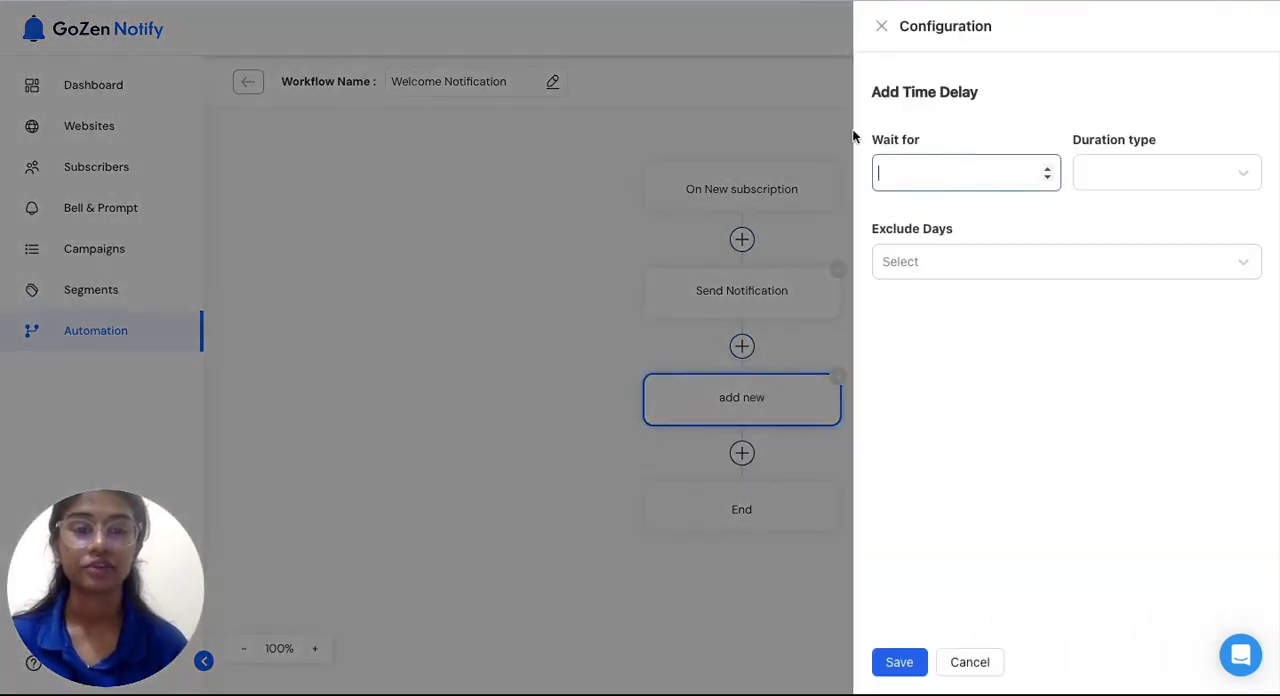
left_click(1212, 168)
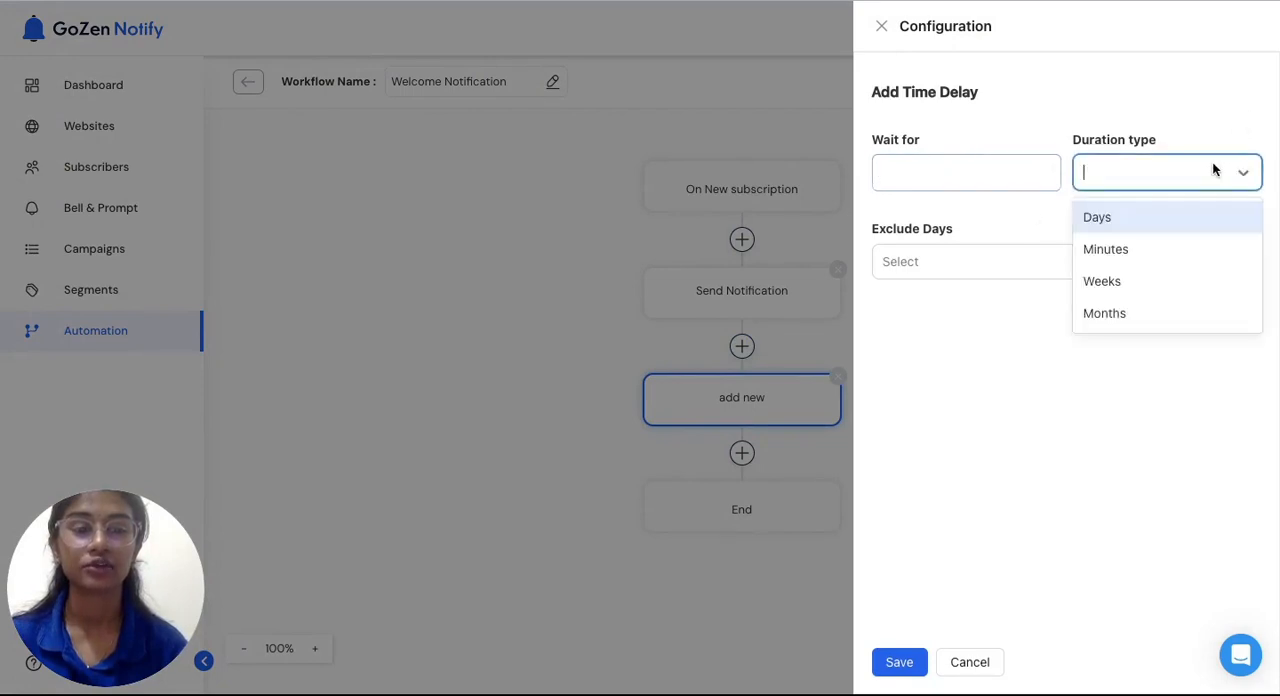
left_click(1200, 102)
left_click(970, 262)
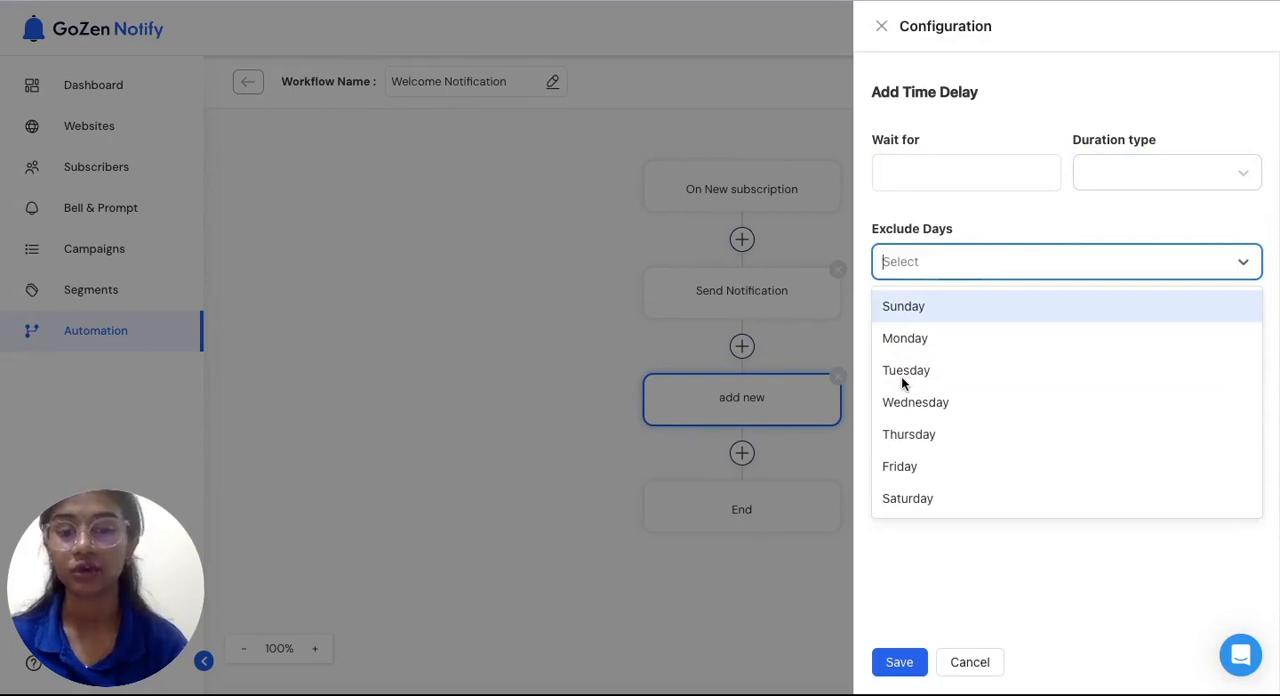
left_click(283, 554)
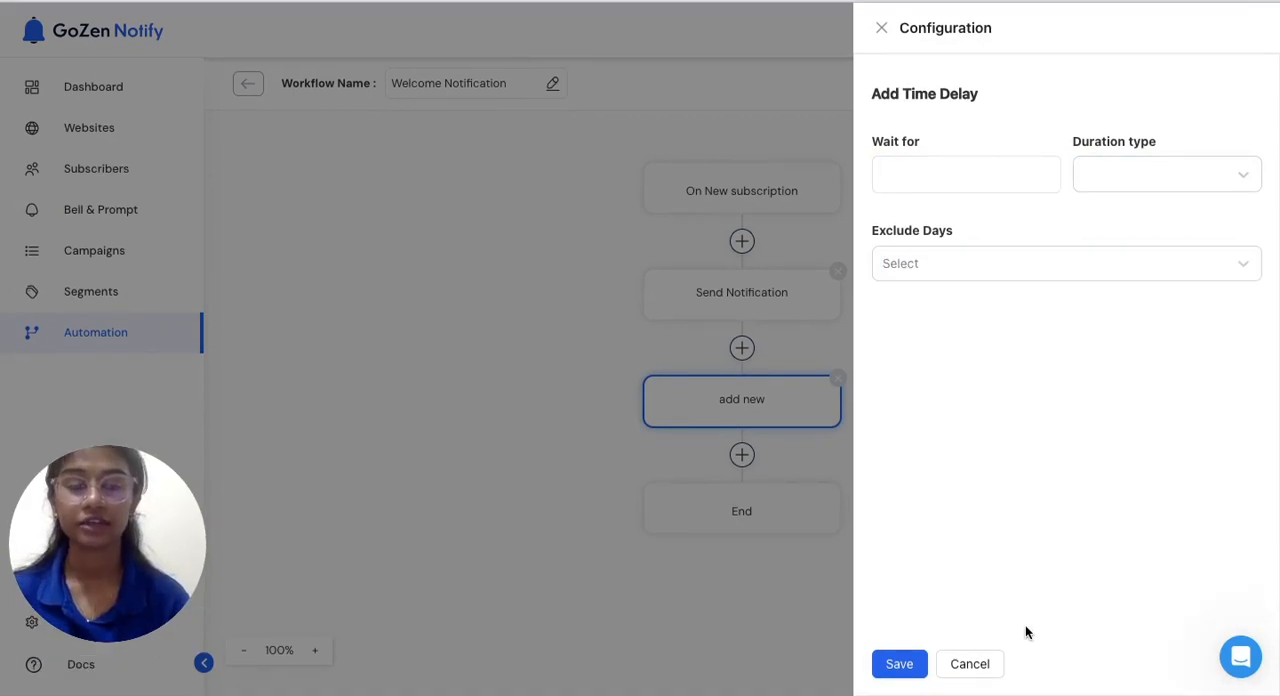